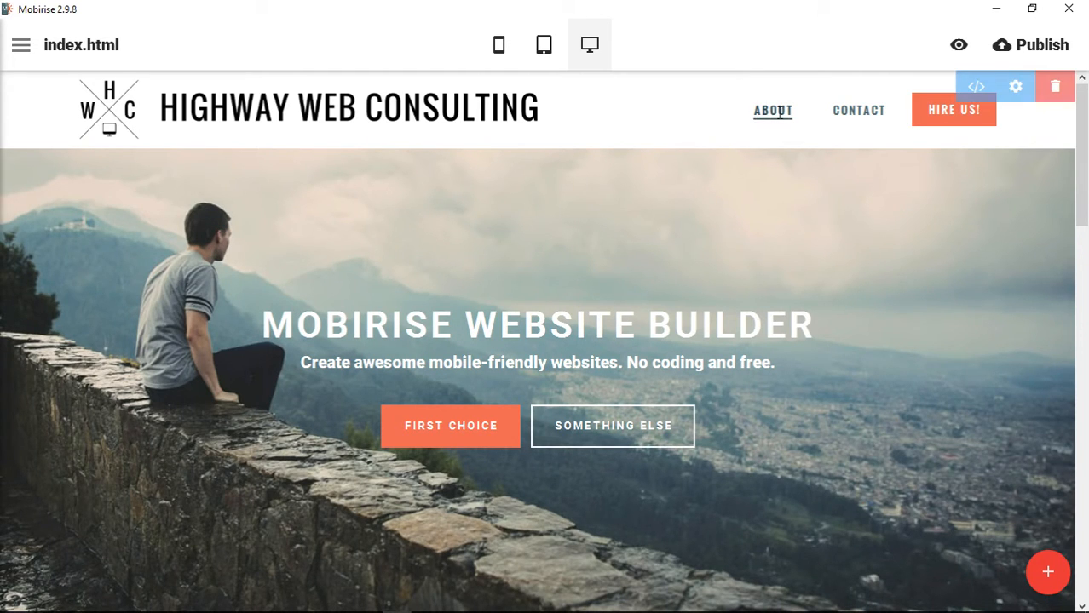
Look through the home page's content blocks from the header menu down to the footer and back
scroll(770, 155, "down", 5)
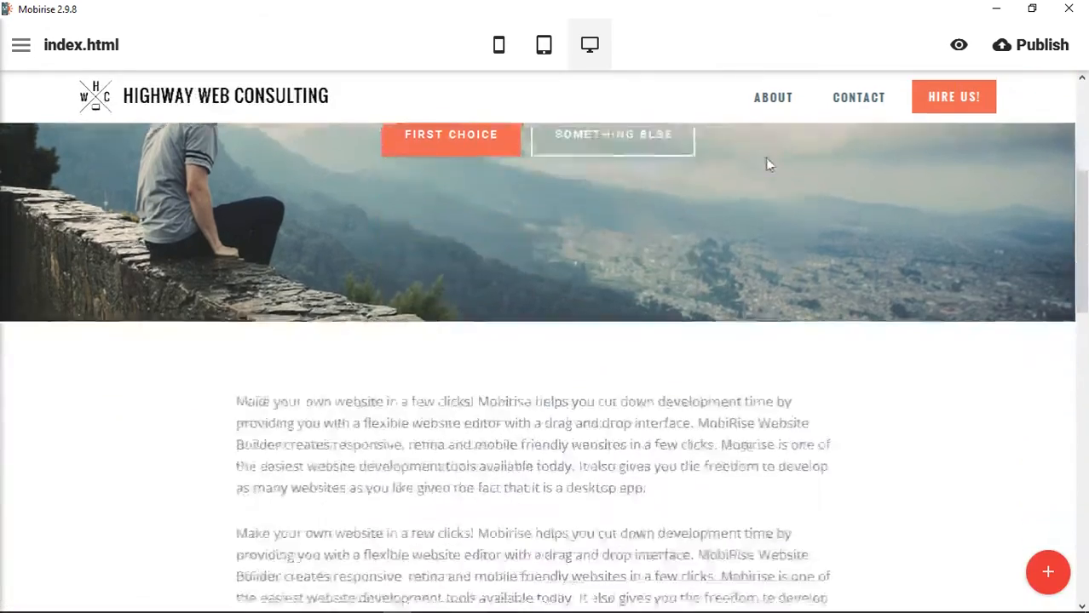
scroll(724, 188, "down", 1)
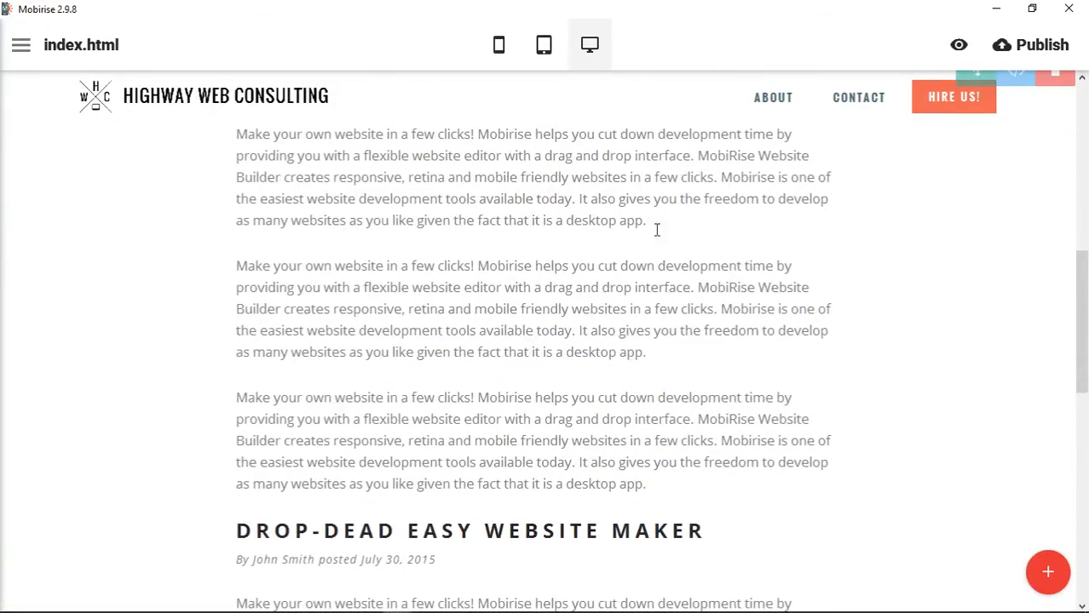
scroll(727, 214, "up", 6)
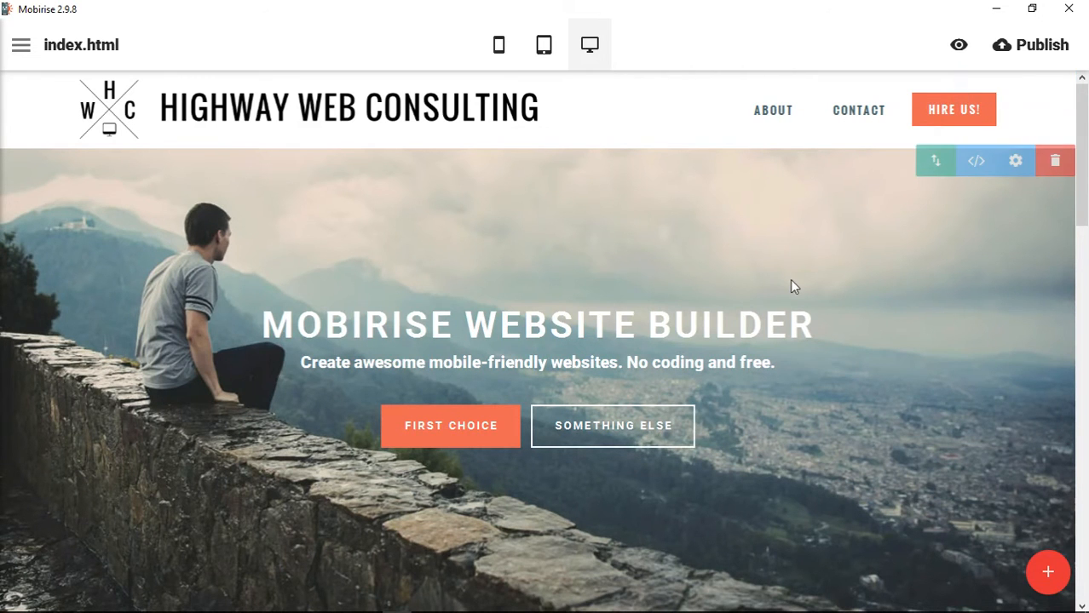
scroll(790, 287, "down", 1)
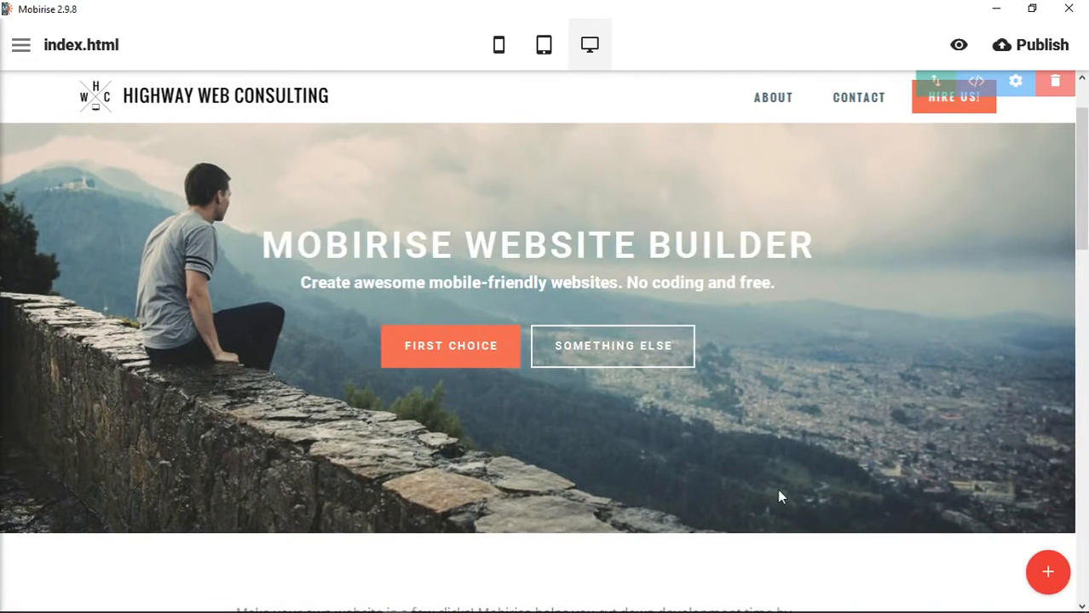
scroll(796, 418, "up", 1)
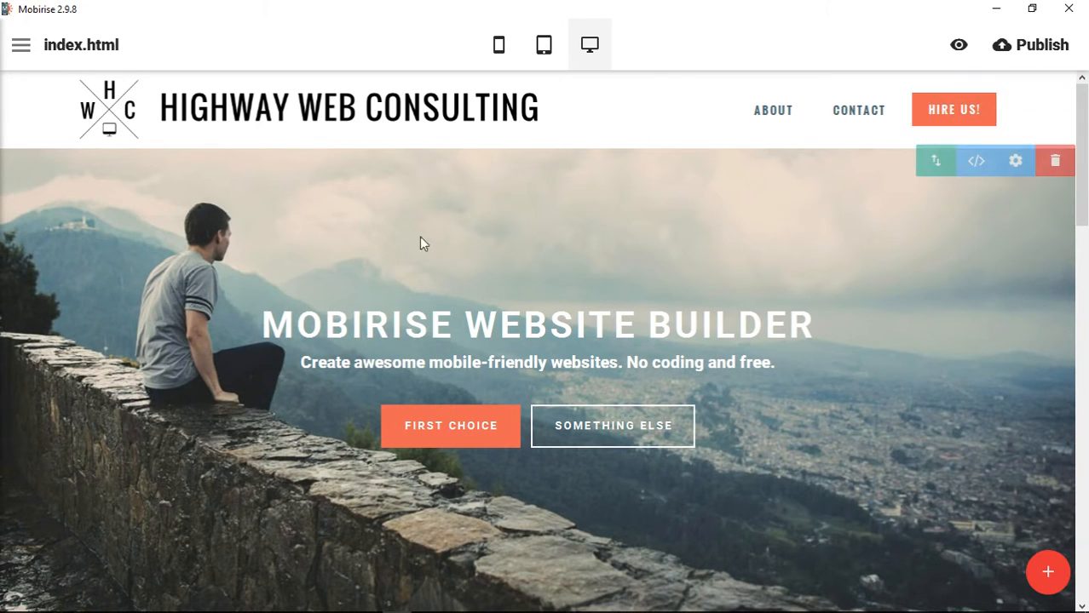
scroll(964, 397, "down", 7)
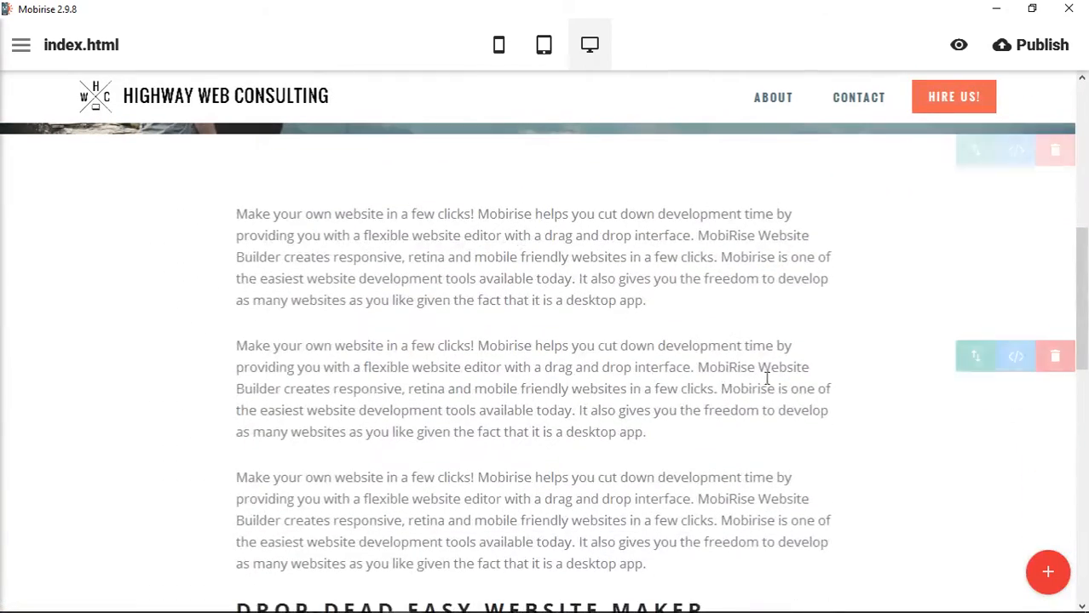
scroll(766, 512, "down", 3)
scroll(760, 438, "down", 1)
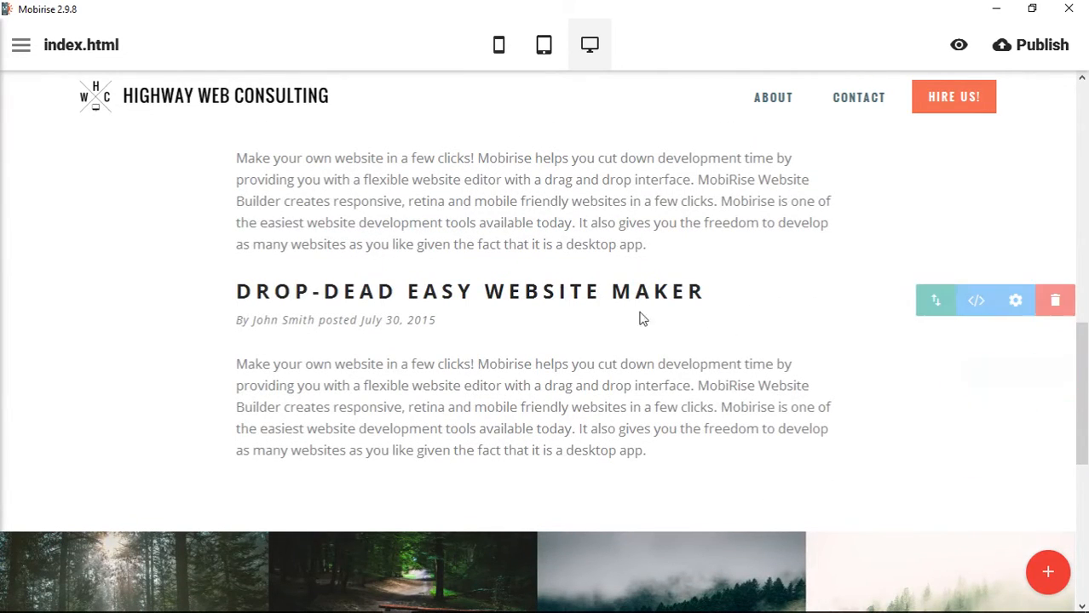
scroll(924, 433, "down", 5)
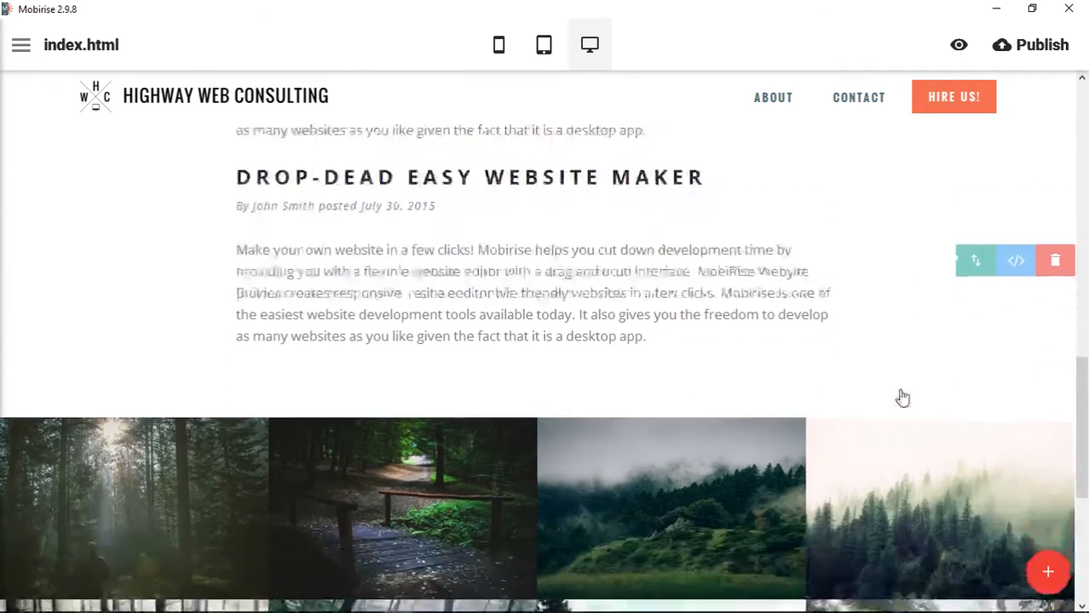
scroll(404, 404, "down", 1)
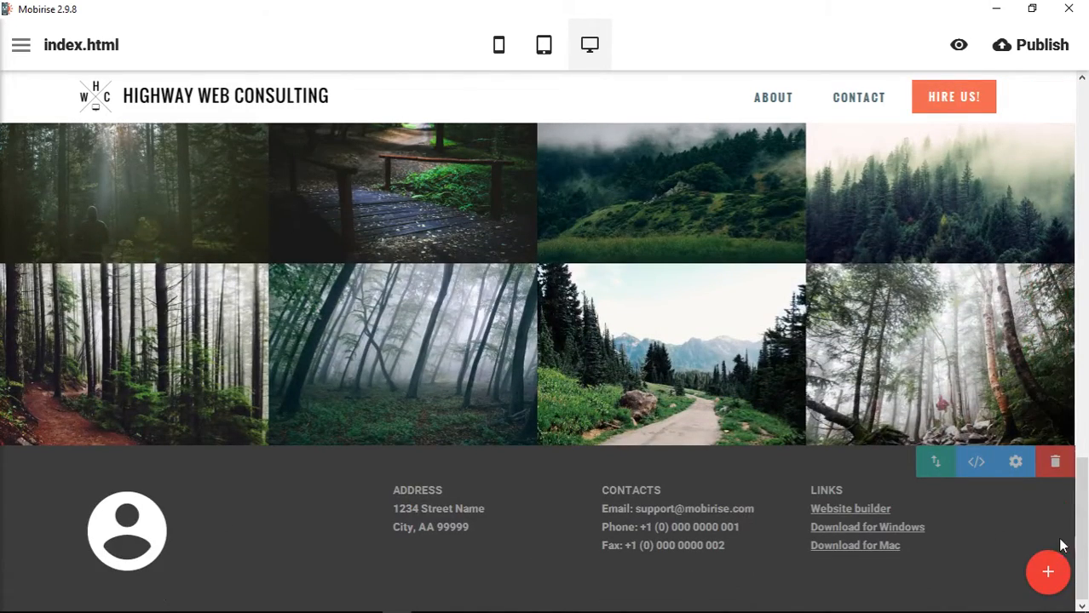
left_click_drag(1083, 543, 1082, 145)
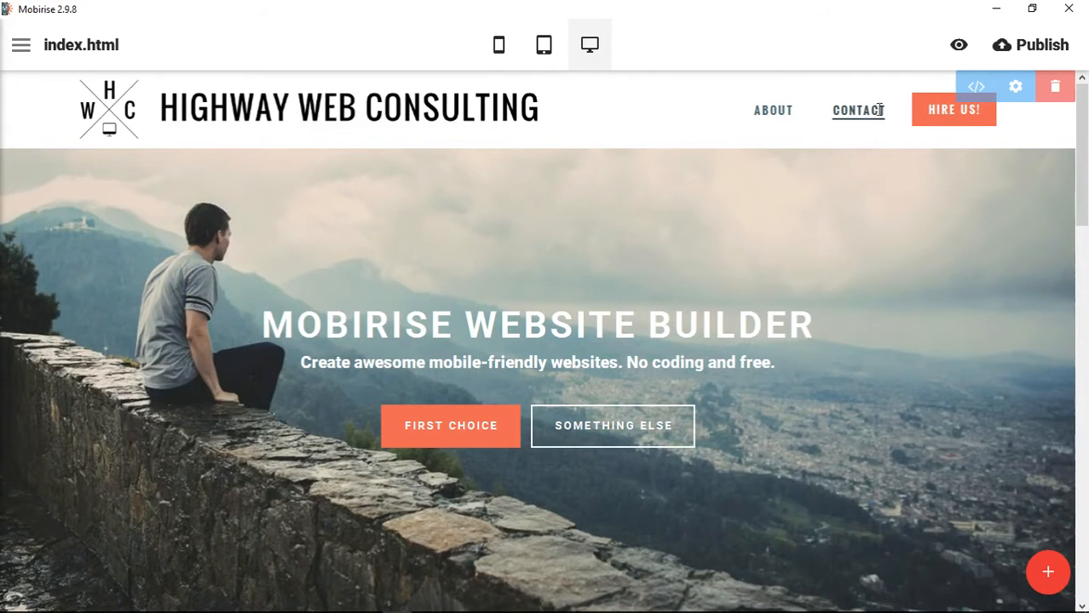
Open the link settings of the ABOUT menu item and clear its URL
left_click(773, 110)
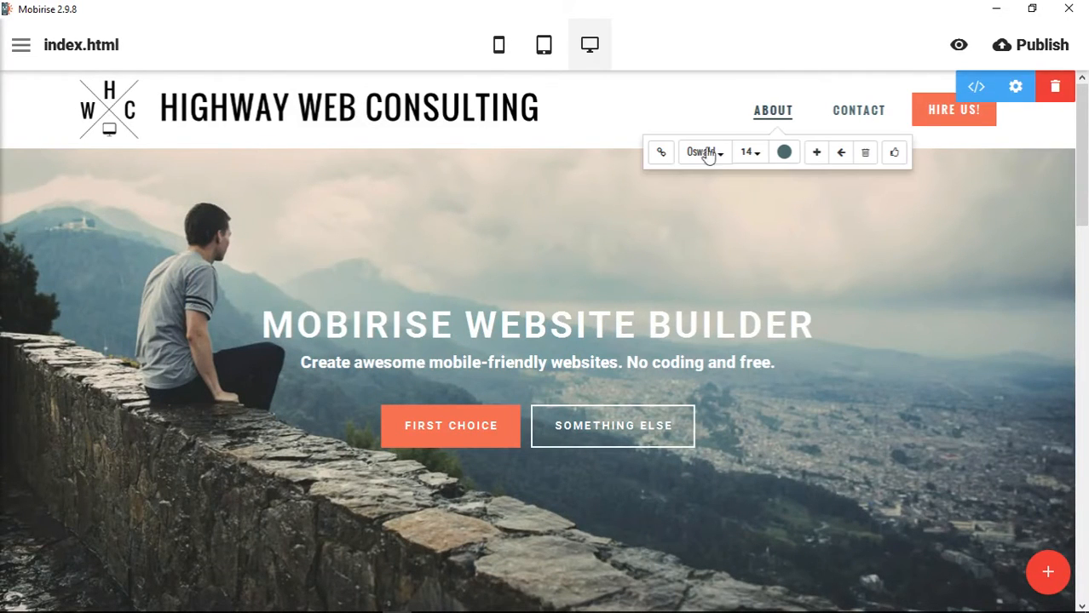
left_click(662, 156)
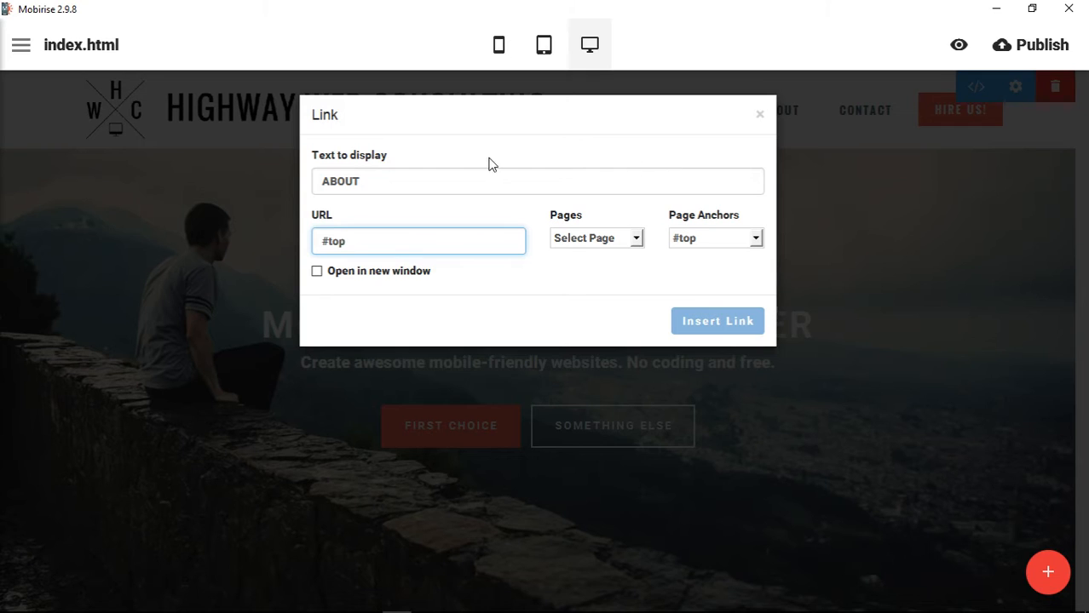
left_click_drag(357, 243, 291, 244)
key("BackSpace")
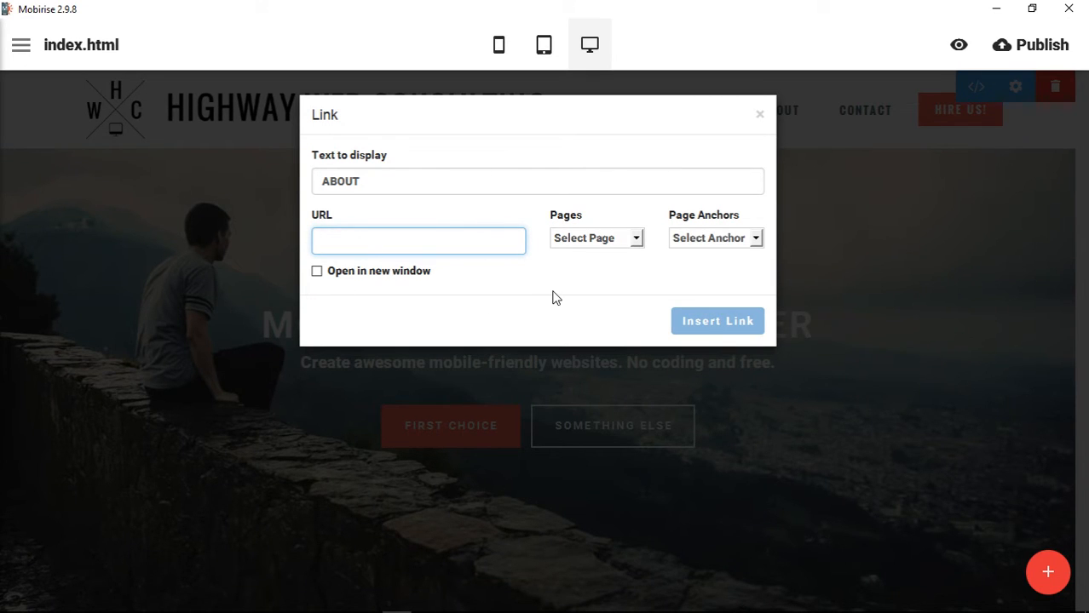
left_click(560, 280)
left_click(461, 248)
Try index.html as the target page of the ABOUT link, and clear the URL again
left_click(611, 240)
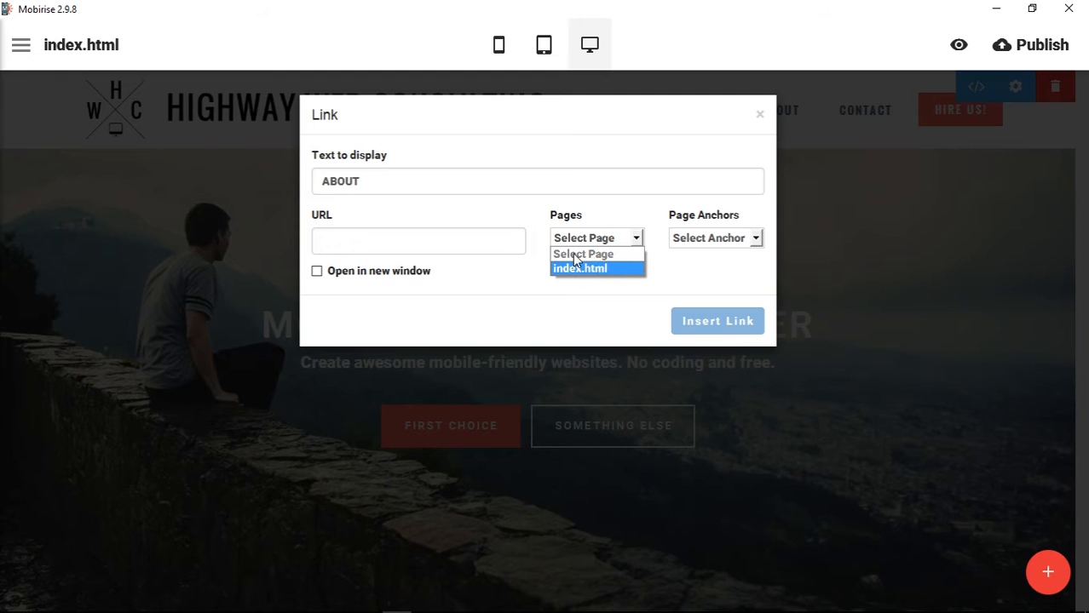
left_click(579, 270)
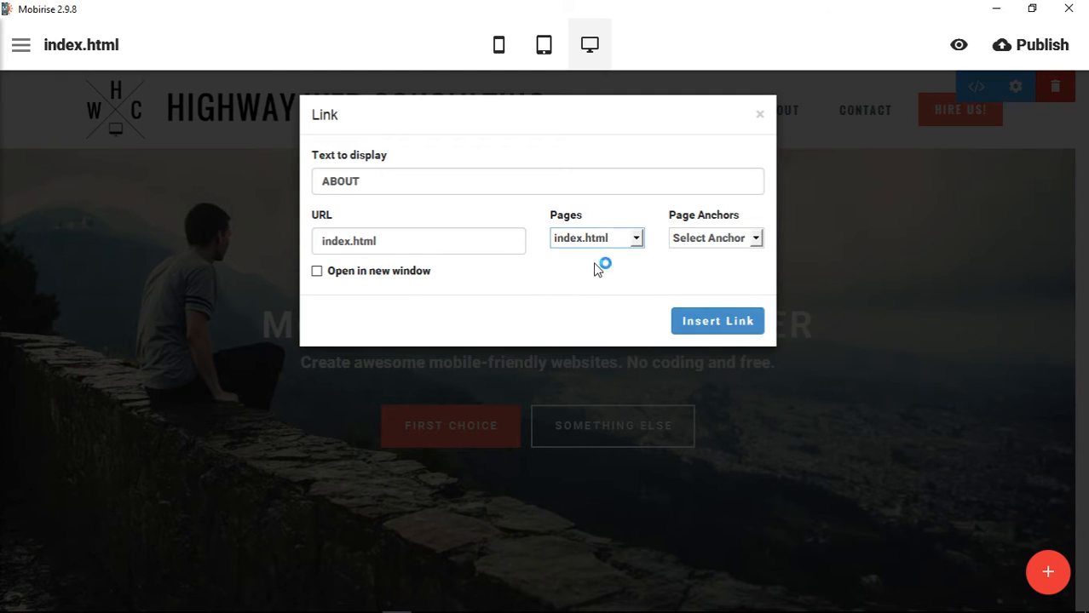
left_click(394, 242)
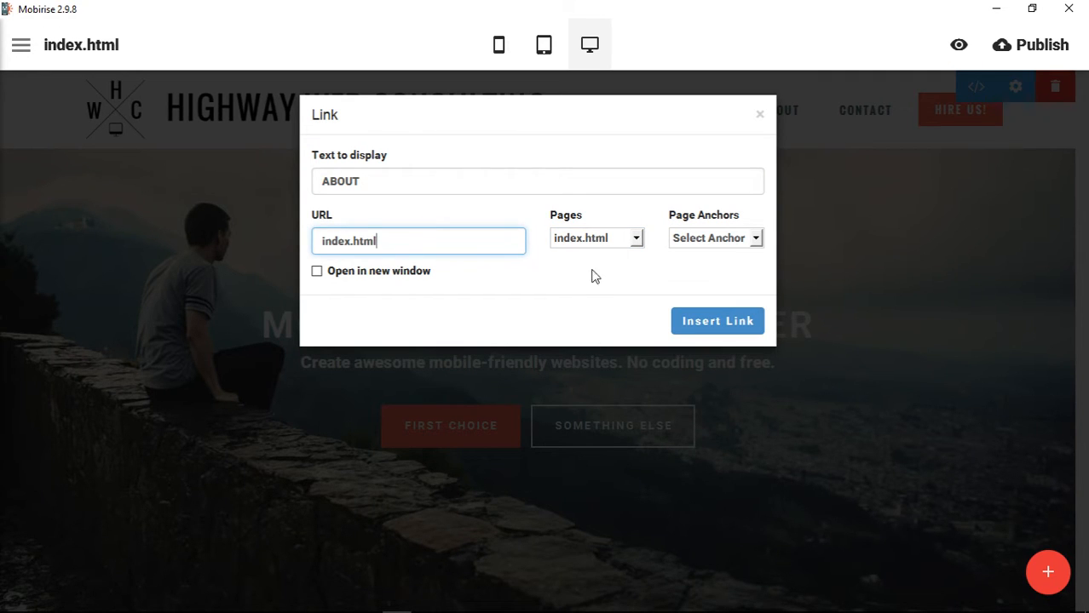
left_click(319, 241)
key("ctrl+a")
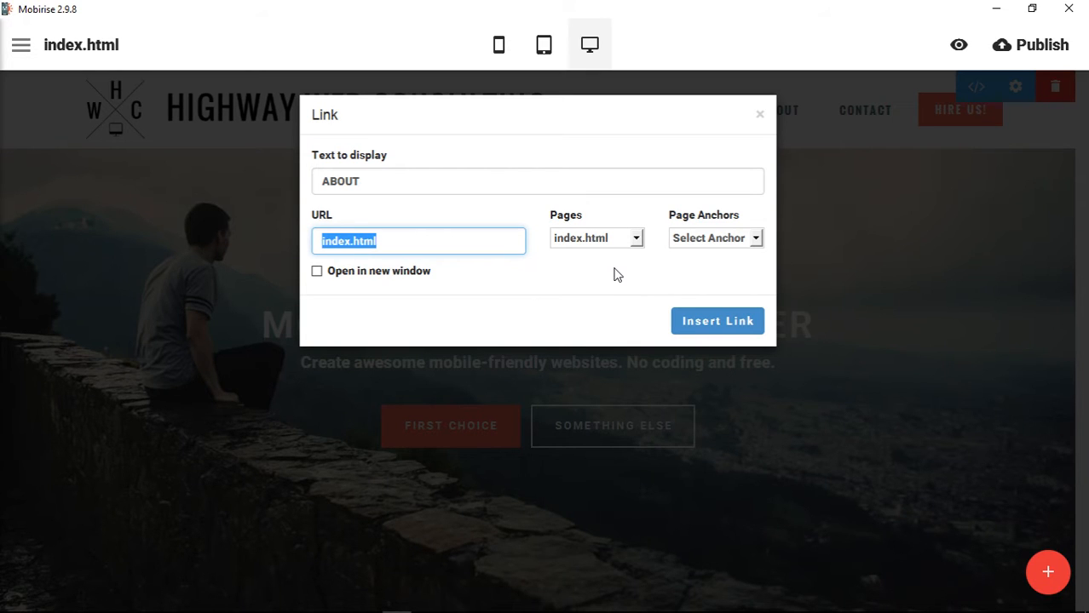
key("BackSpace")
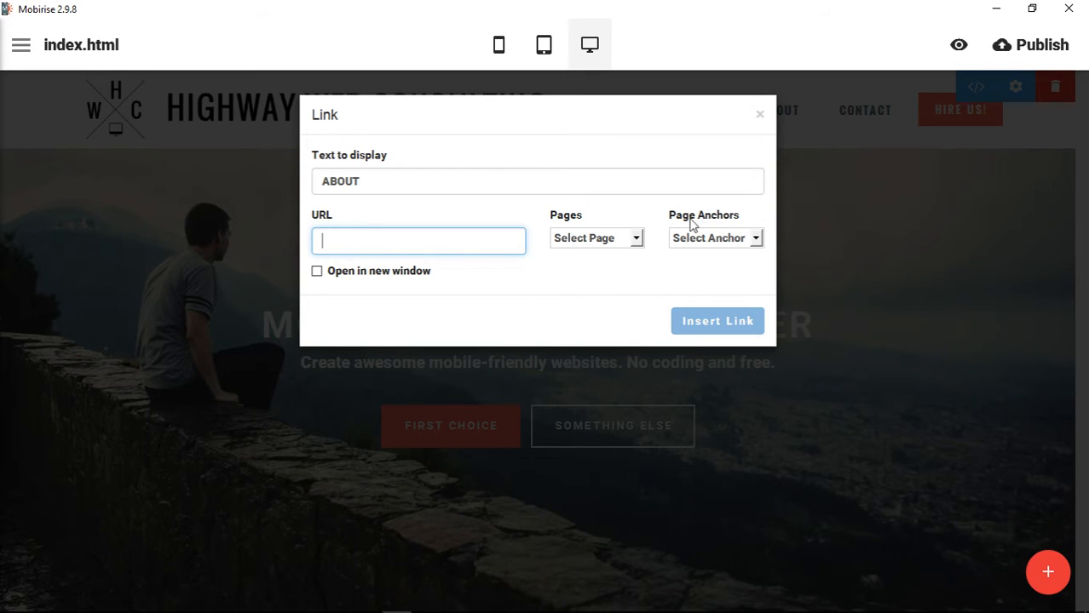
Examine the available page anchors for the ABOUT link and compare them with the blocks on the page
left_click(734, 238)
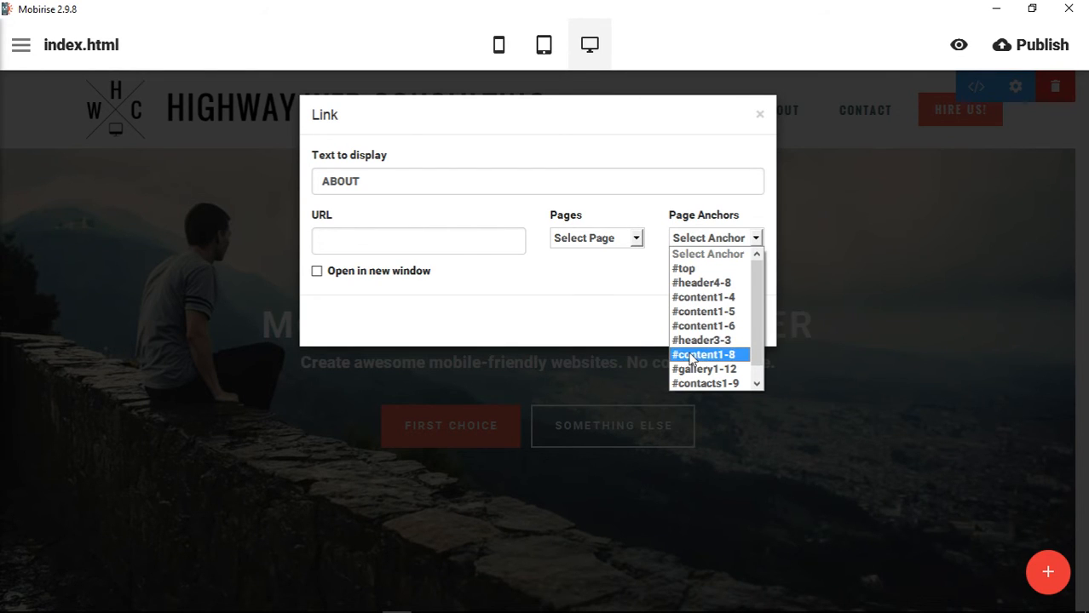
scroll(718, 360, "down", 1)
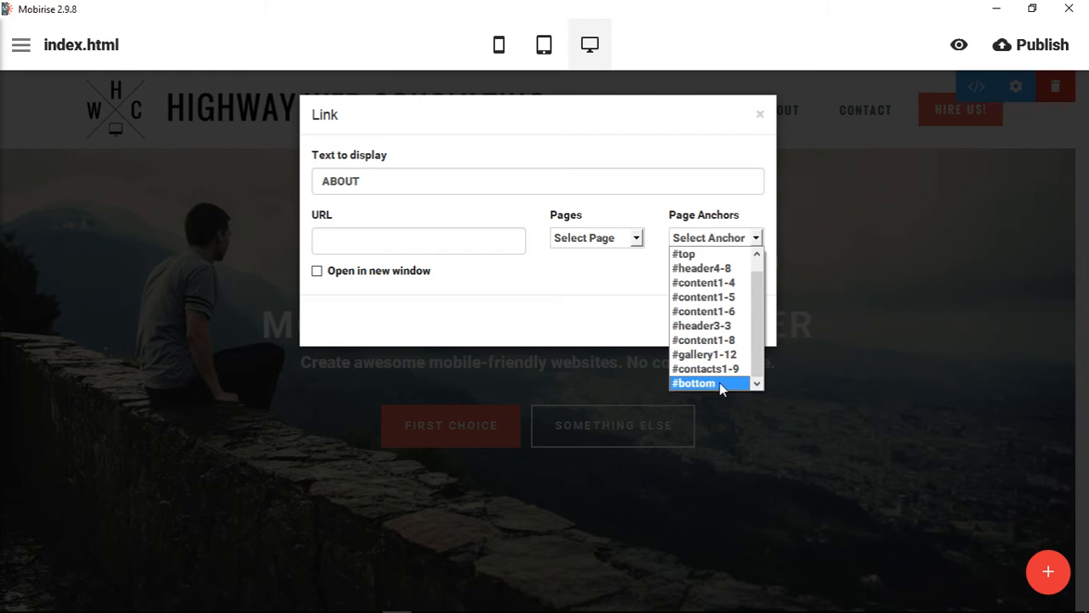
scroll(733, 374, "up", 1)
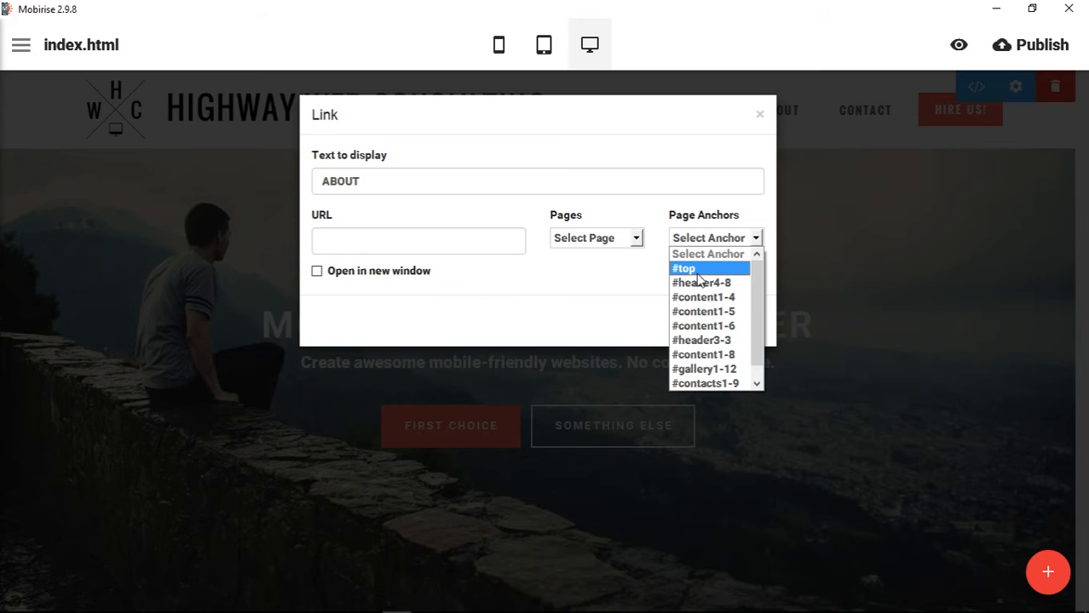
scroll(710, 384, "down", 1)
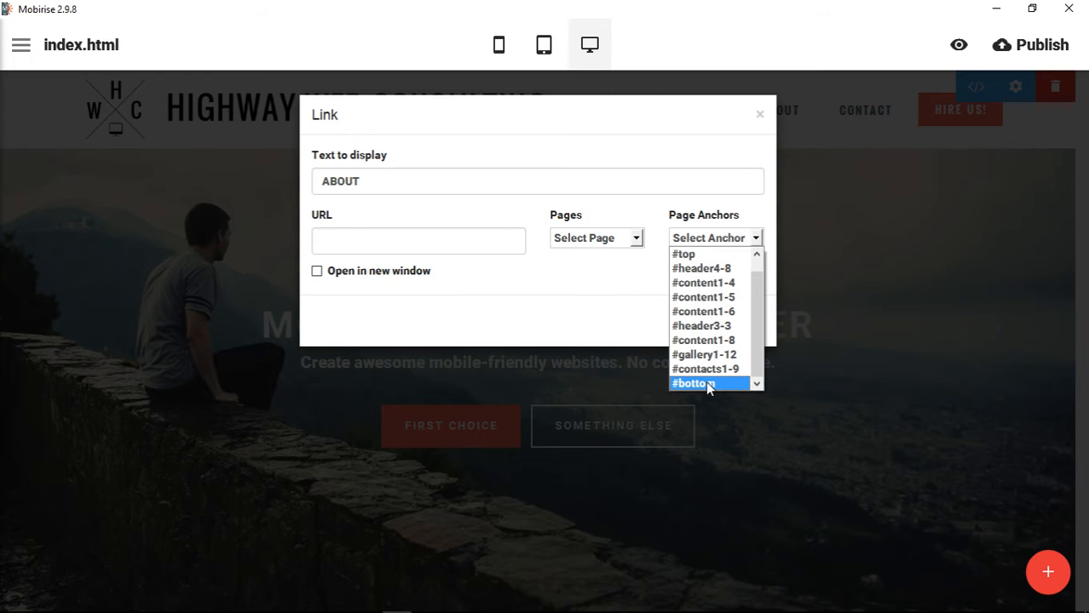
scroll(707, 383, "up", 1)
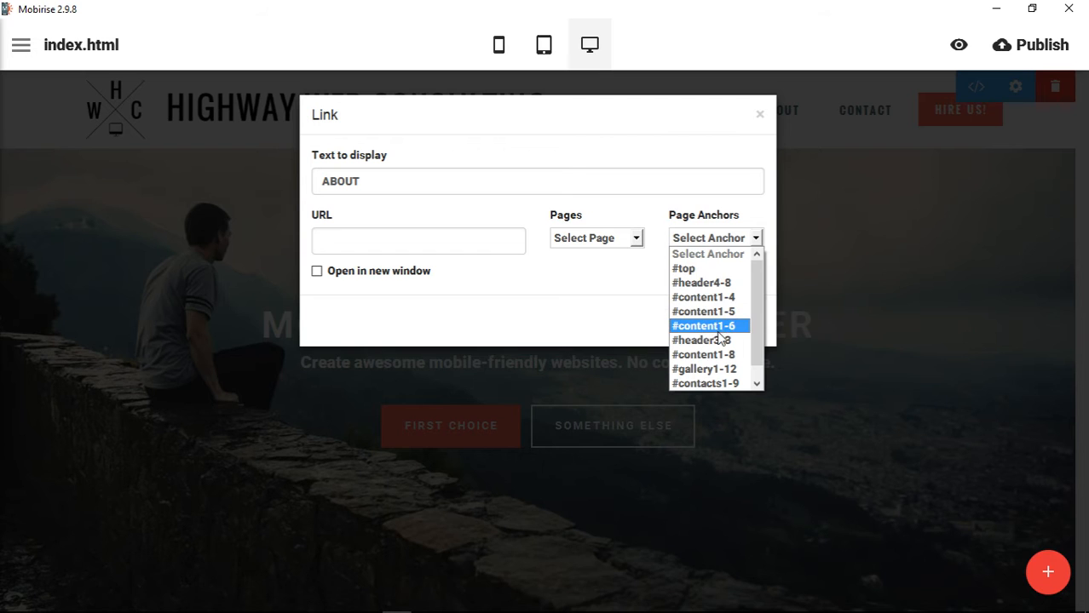
scroll(870, 370, "down", 6)
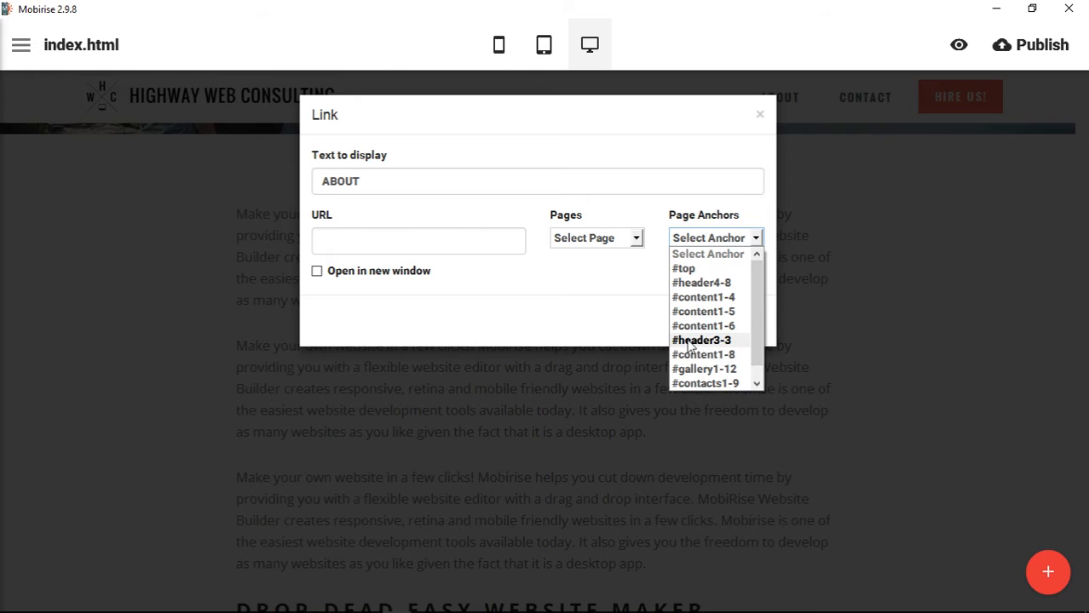
scroll(864, 380, "down", 1)
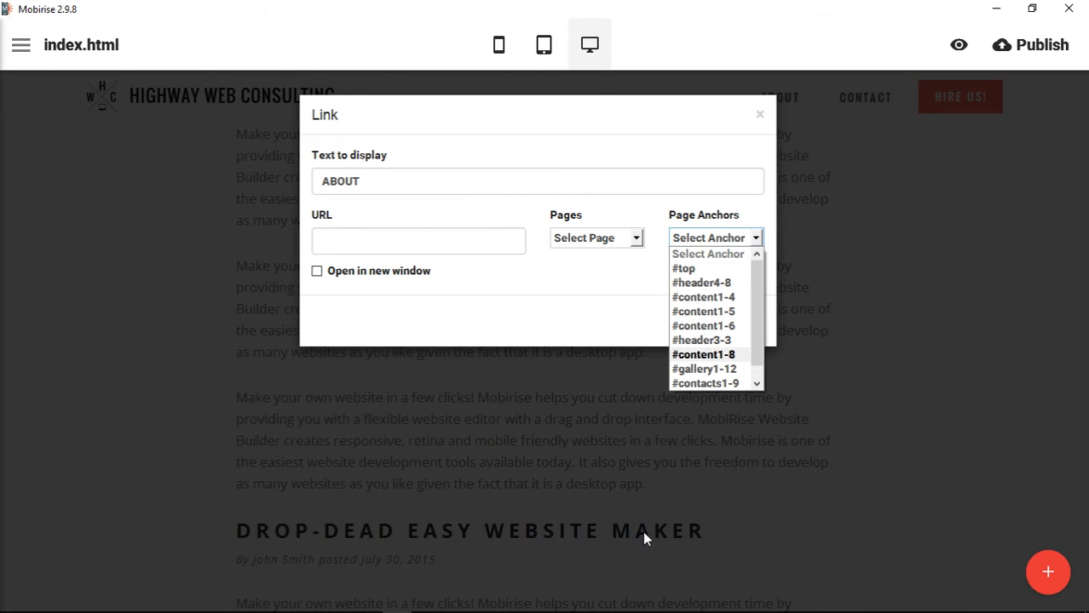
scroll(726, 322, "down", 1)
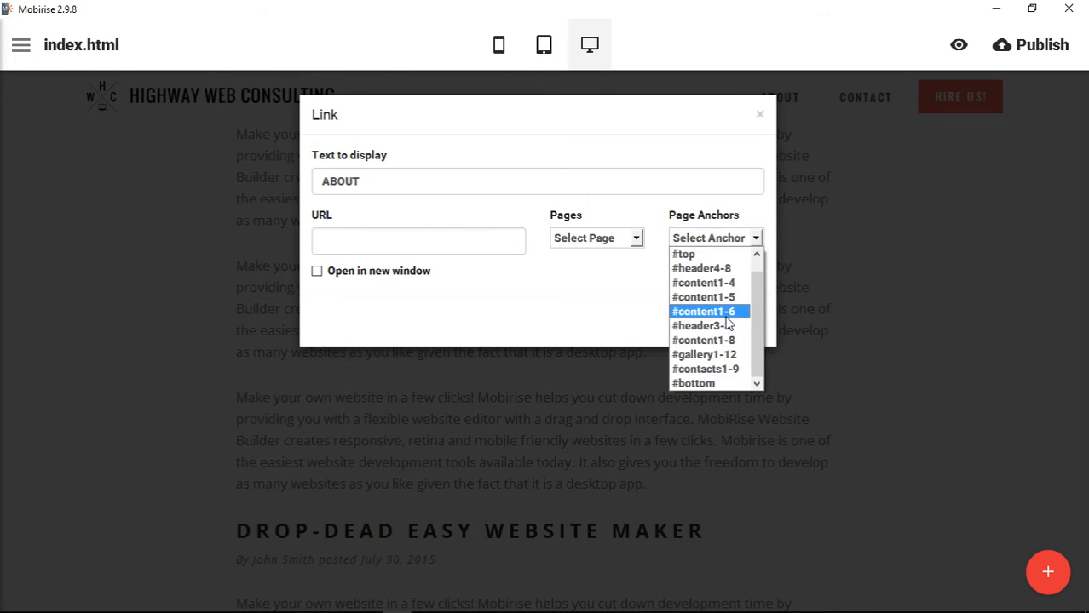
scroll(745, 507, "down", 2)
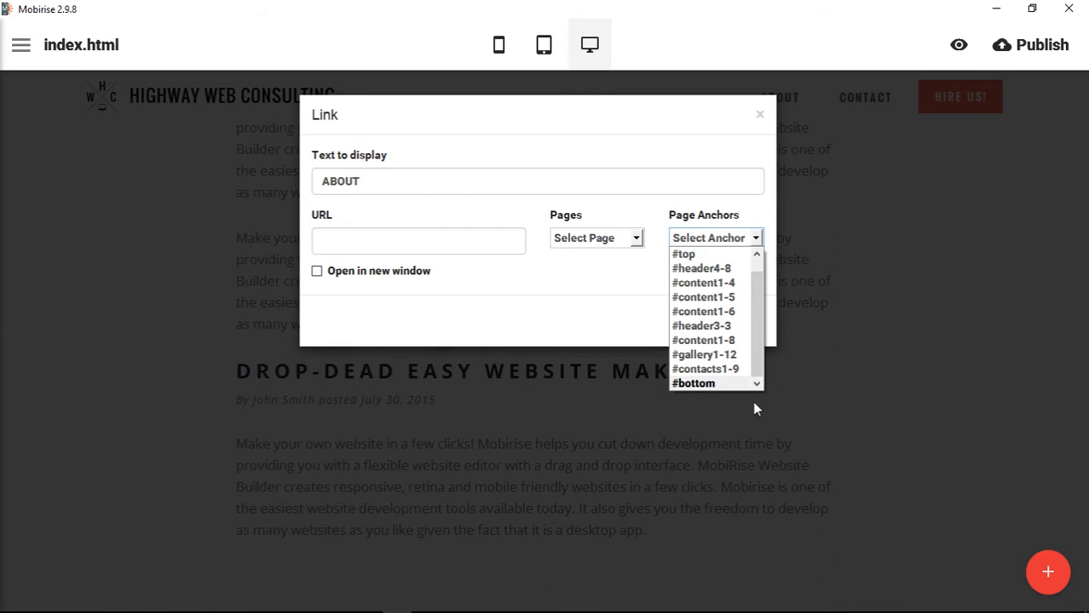
scroll(846, 439, "down", 5)
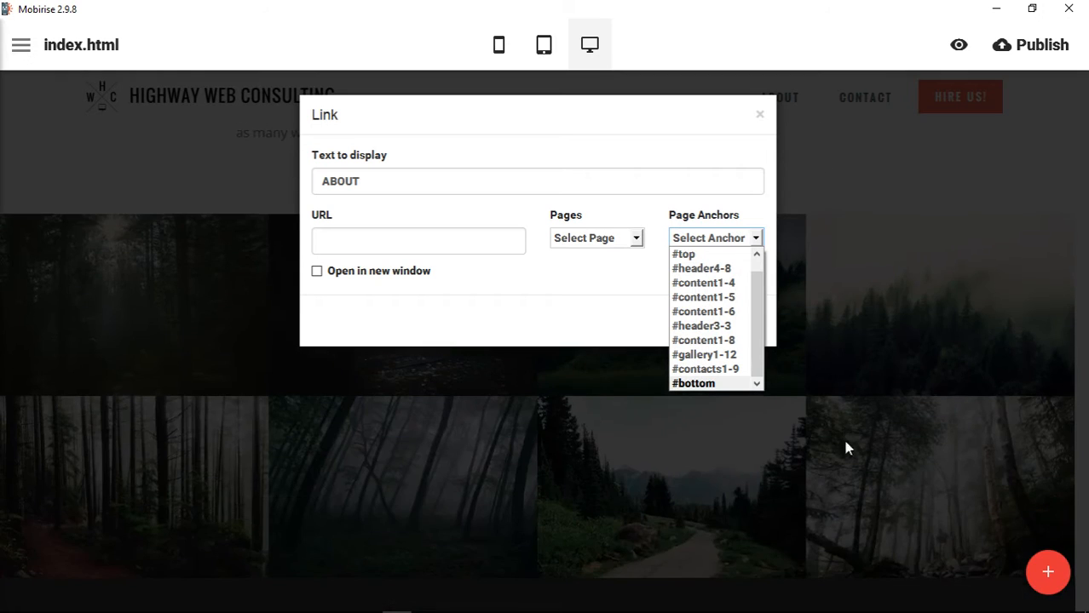
scroll(852, 442, "up", 2)
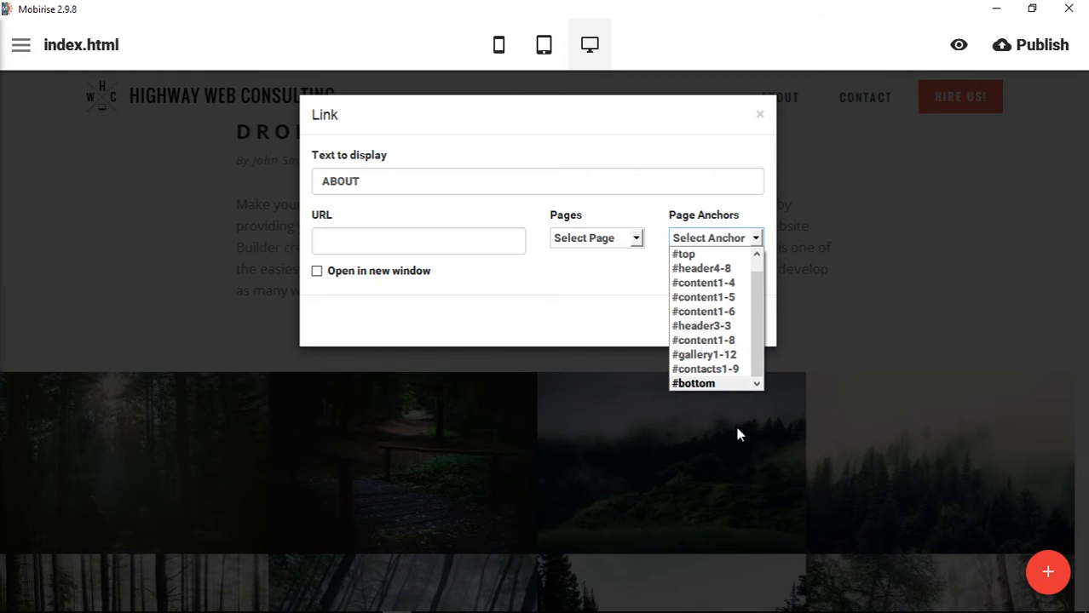
scroll(855, 446, "down", 1)
scroll(853, 446, "down", 3)
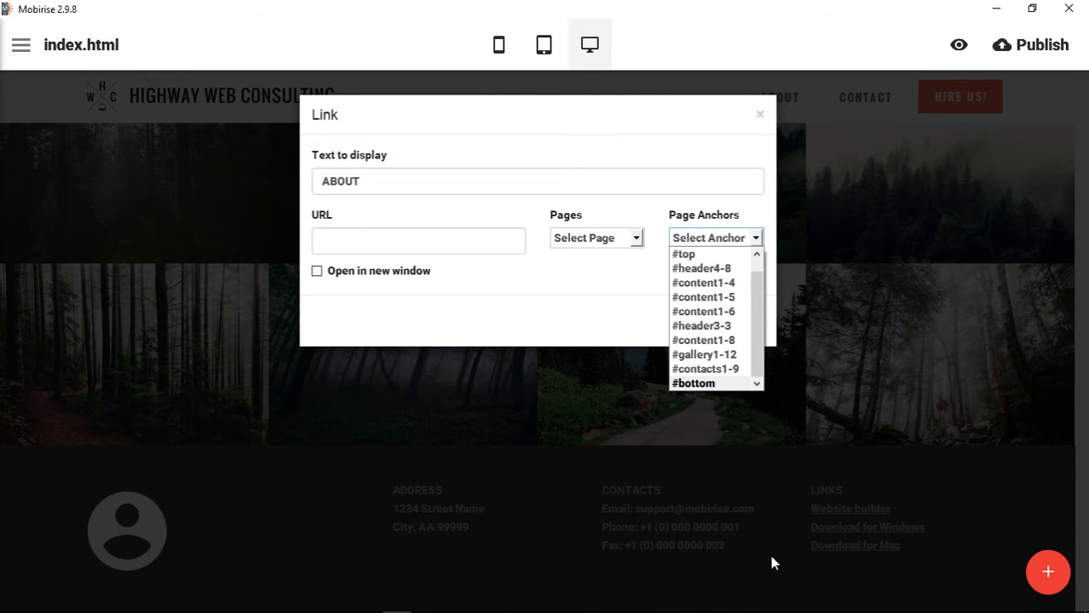
Link the ABOUT menu item to the page anchor #content1-4 and insert the link
scroll(709, 349, "up", 1)
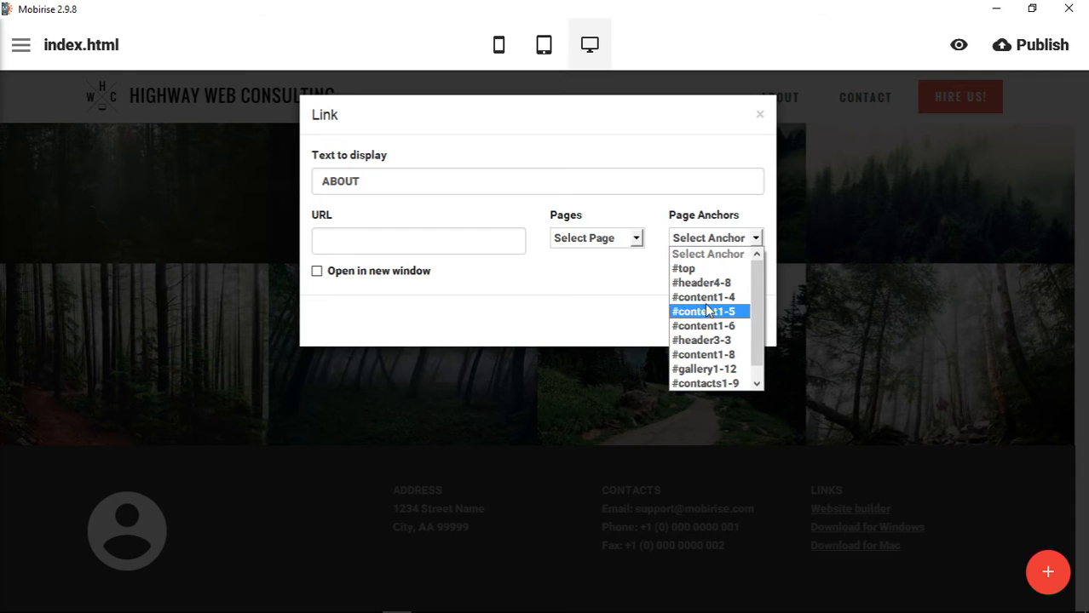
scroll(830, 339, "down", 5)
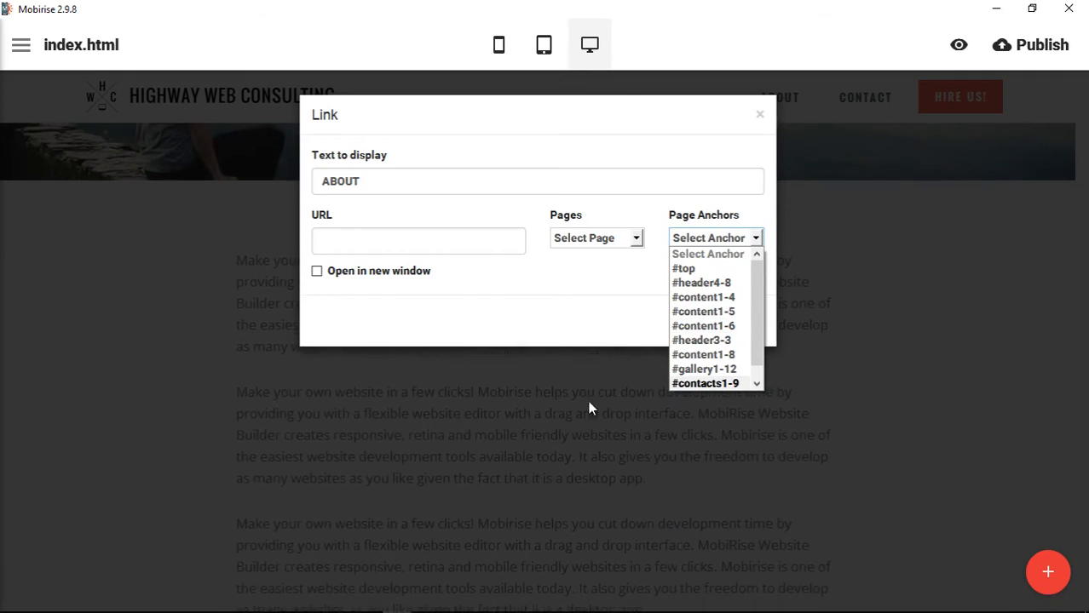
left_click(709, 298)
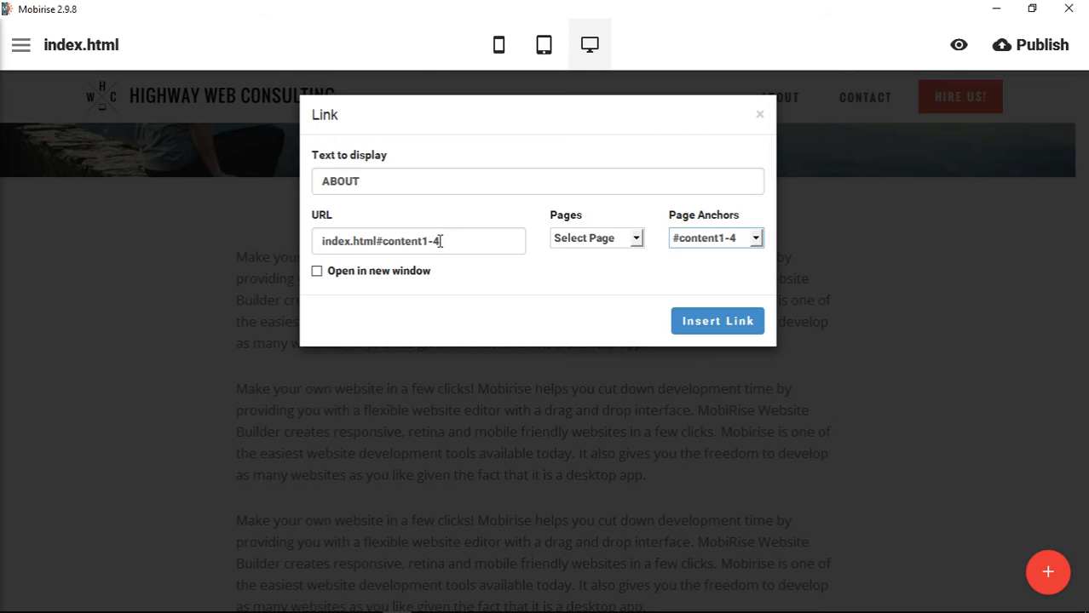
left_click(711, 328)
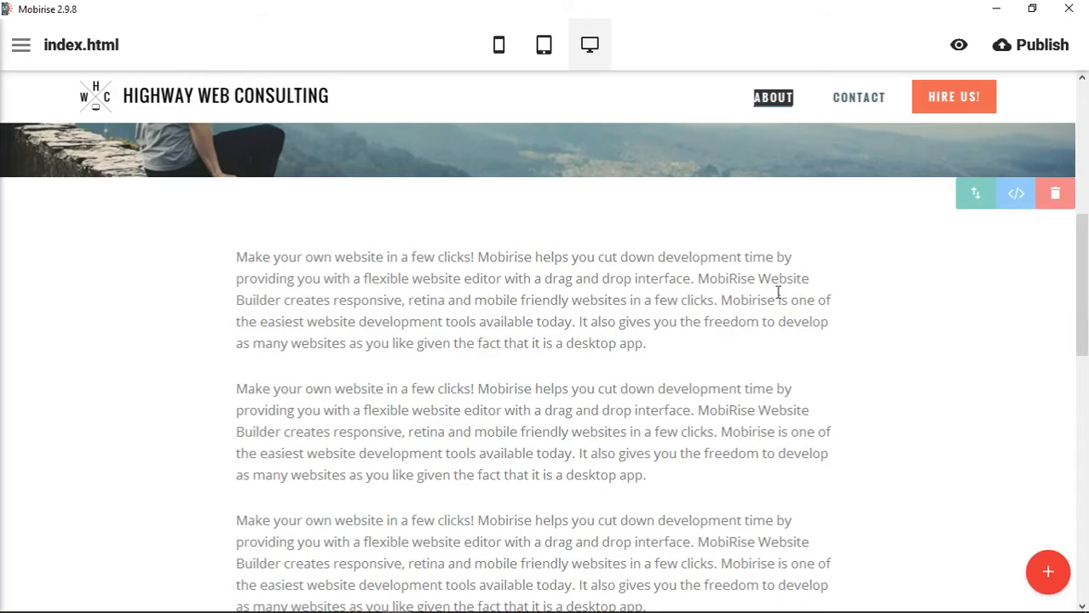
Open the link settings of the CONTACT menu item and clear its URL
left_click(864, 97)
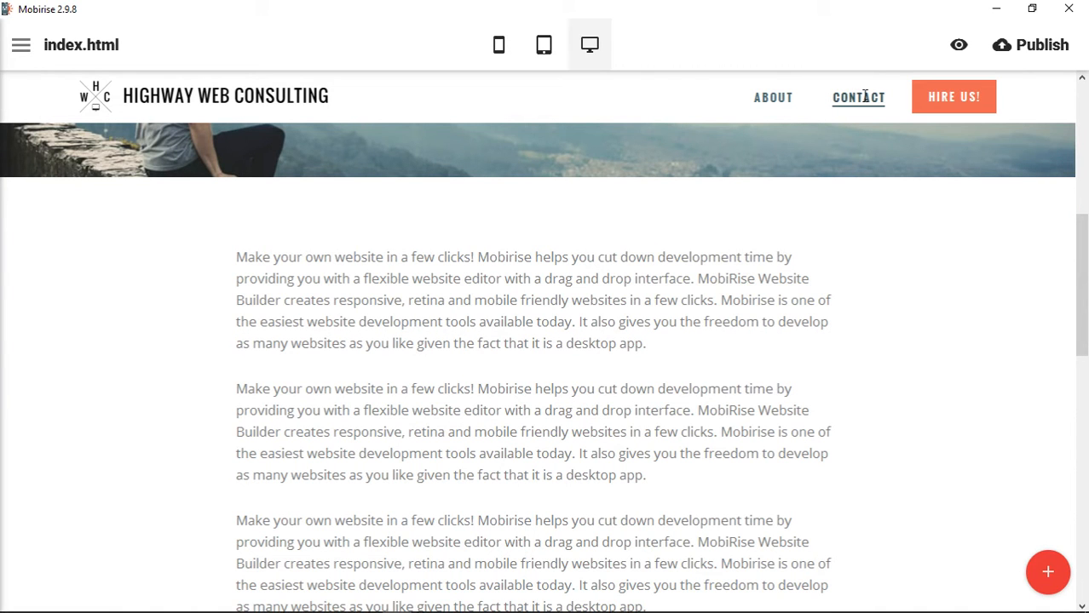
left_click(850, 99)
scroll(859, 145, "up", 1)
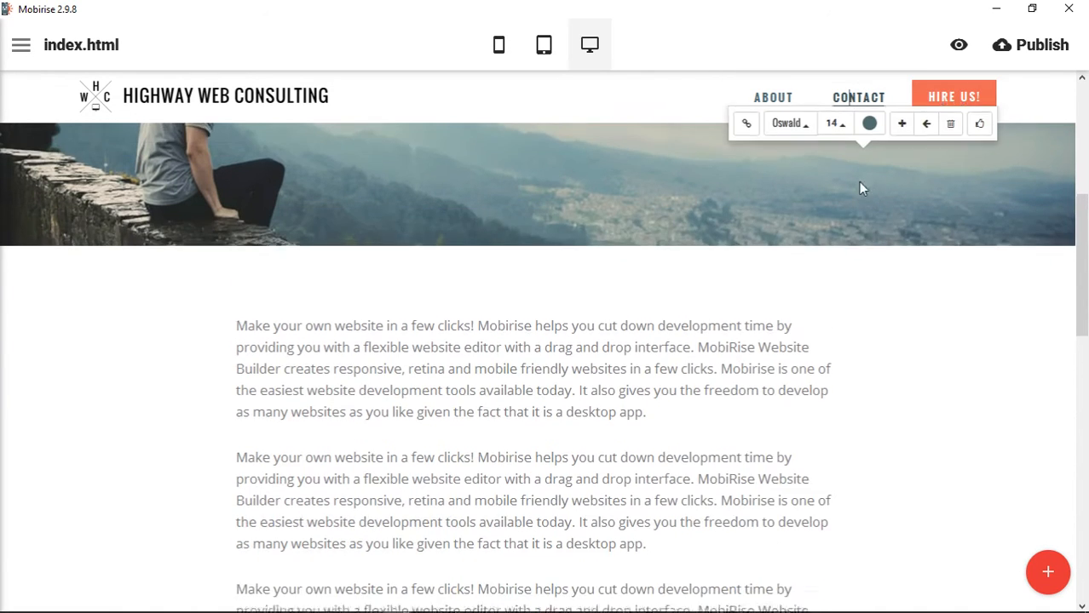
left_click(746, 135)
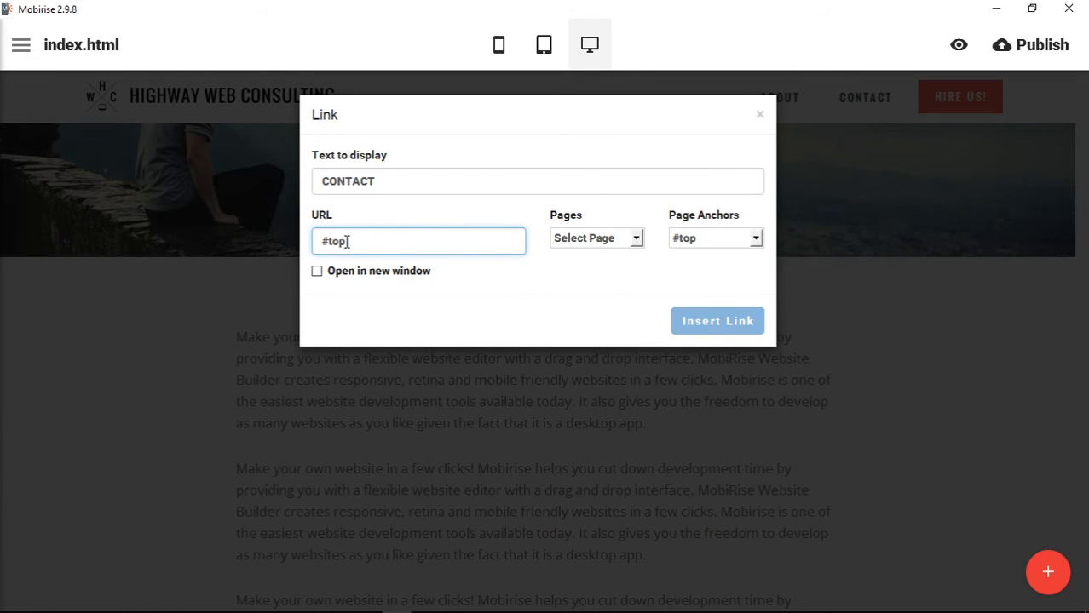
left_click_drag(347, 242, 280, 246)
key("BackSpace")
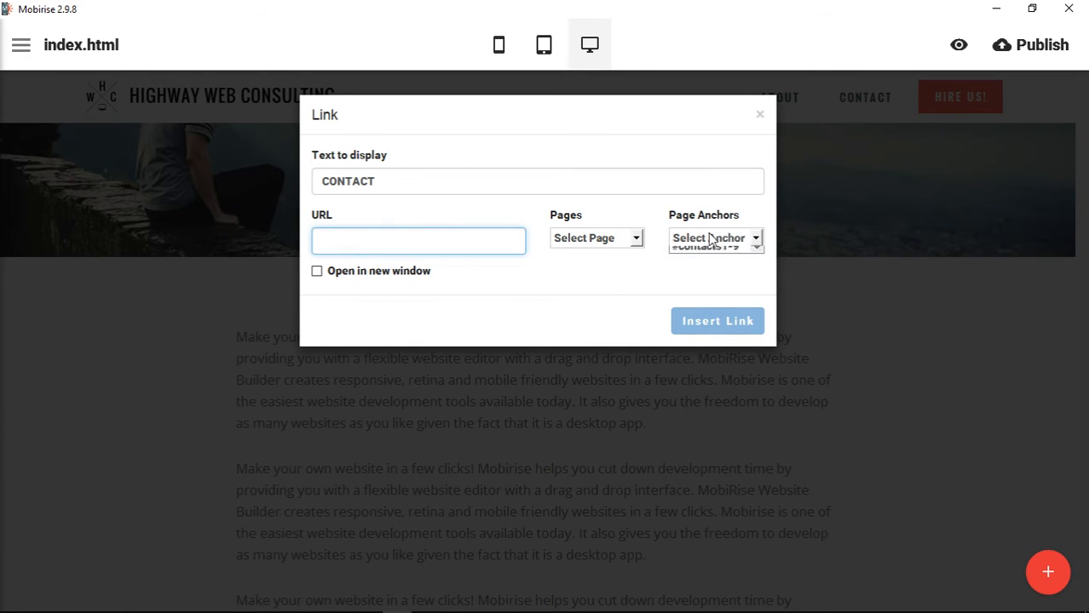
Link the CONTACT menu item to the page anchor #contacts1-9 and insert the link
left_click(715, 238)
scroll(716, 365, "down", 1)
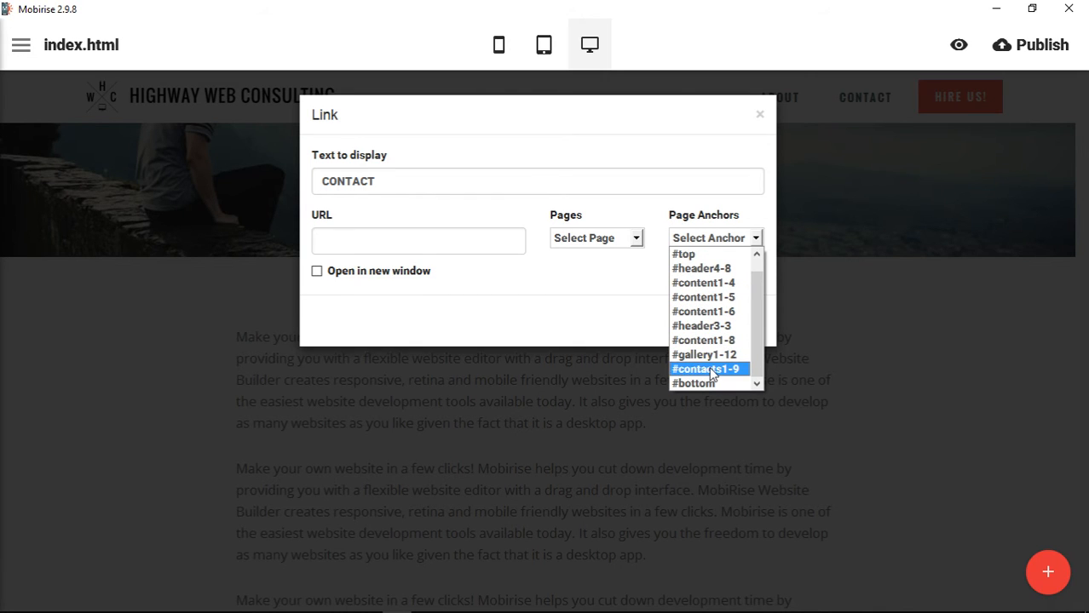
left_click(712, 370)
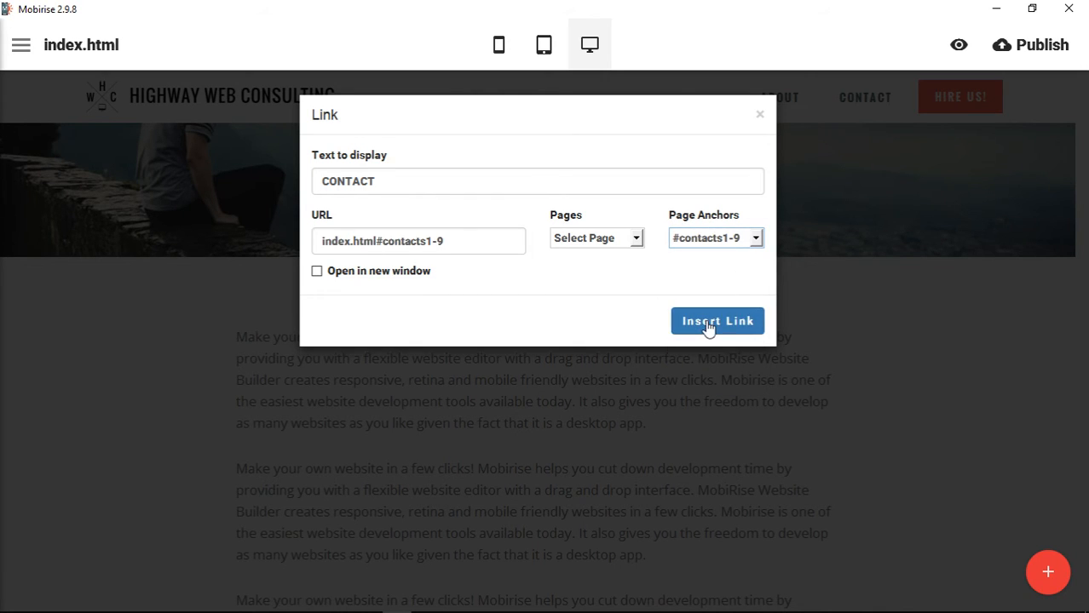
left_click(708, 324)
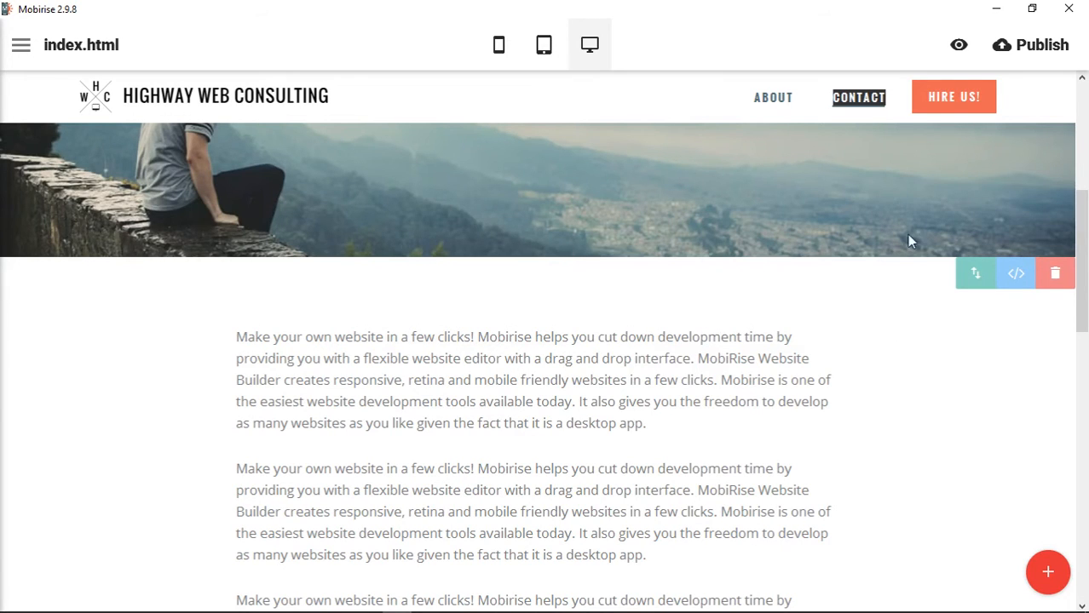
Preview the site in the browser, test the ABOUT menu link and look through the section it leads to
left_click(958, 44)
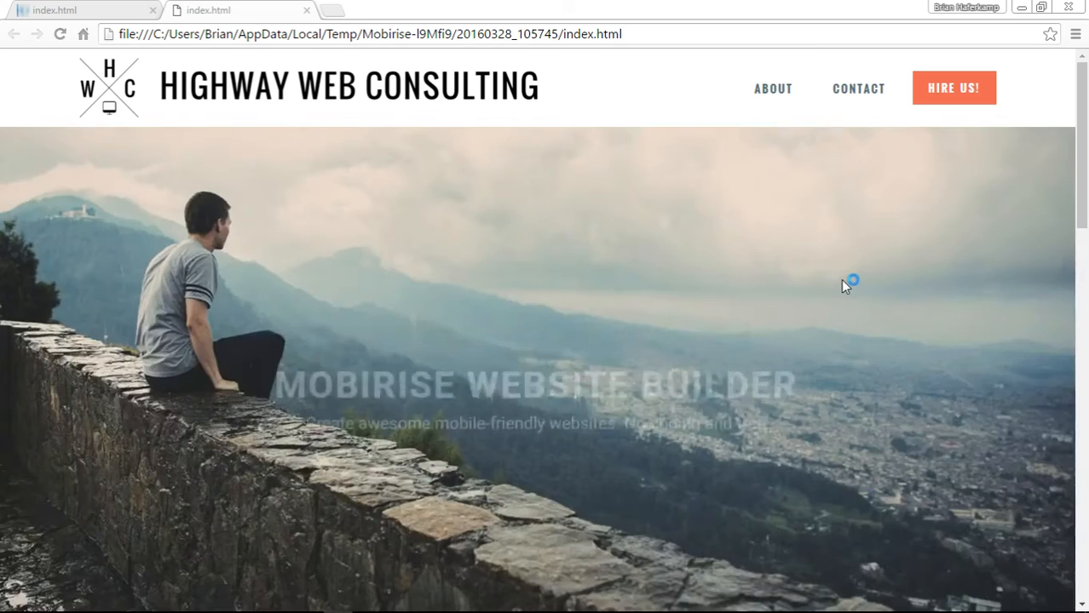
left_click(773, 90)
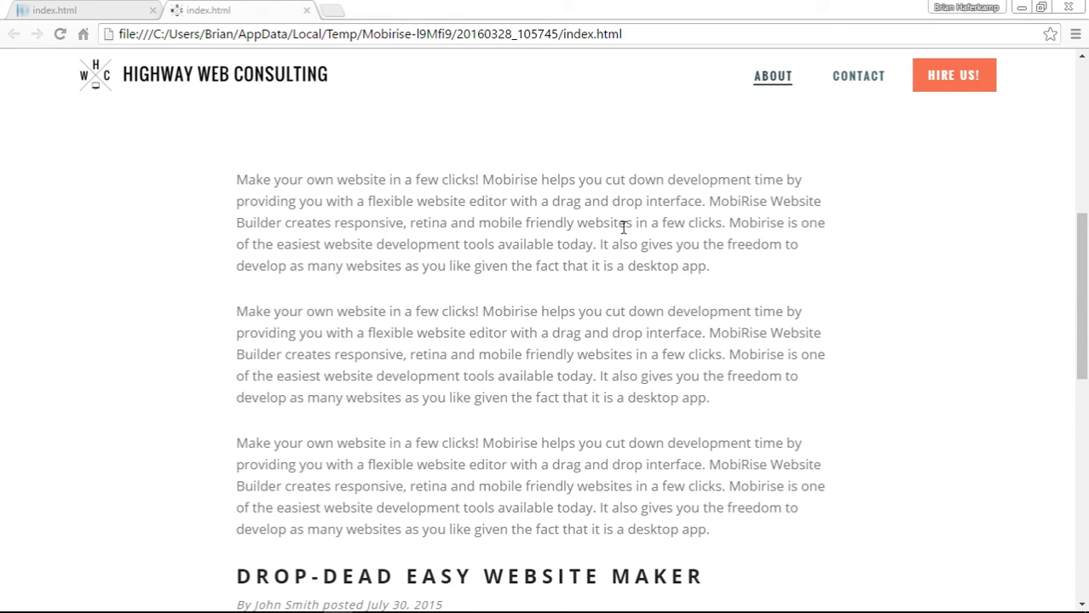
scroll(622, 226, "down", 3)
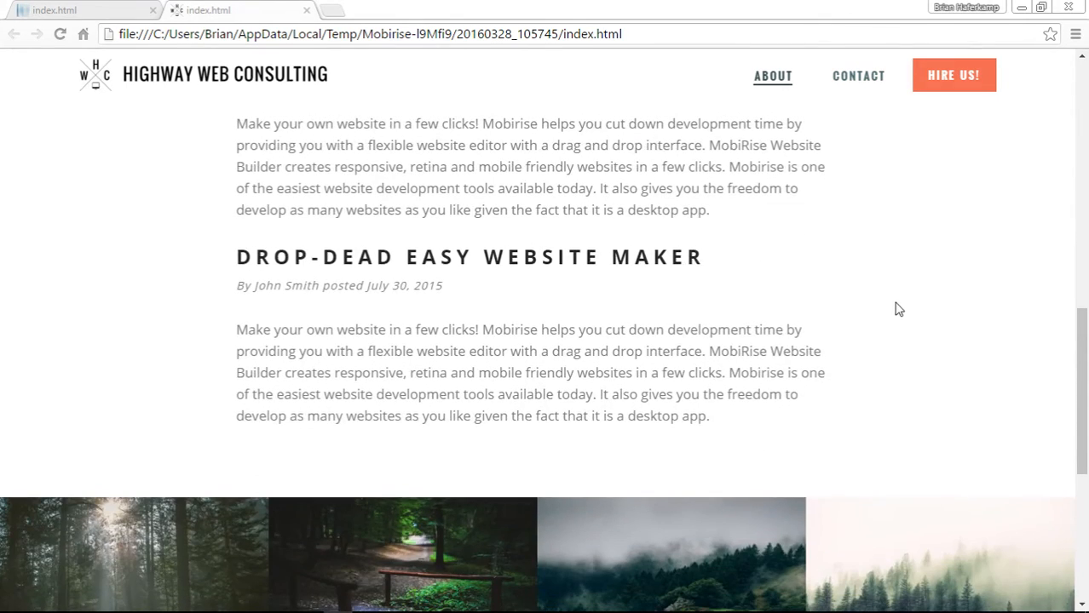
Test the CONTACT and ABOUT menu links by alternating between their sections several times
left_click(877, 85)
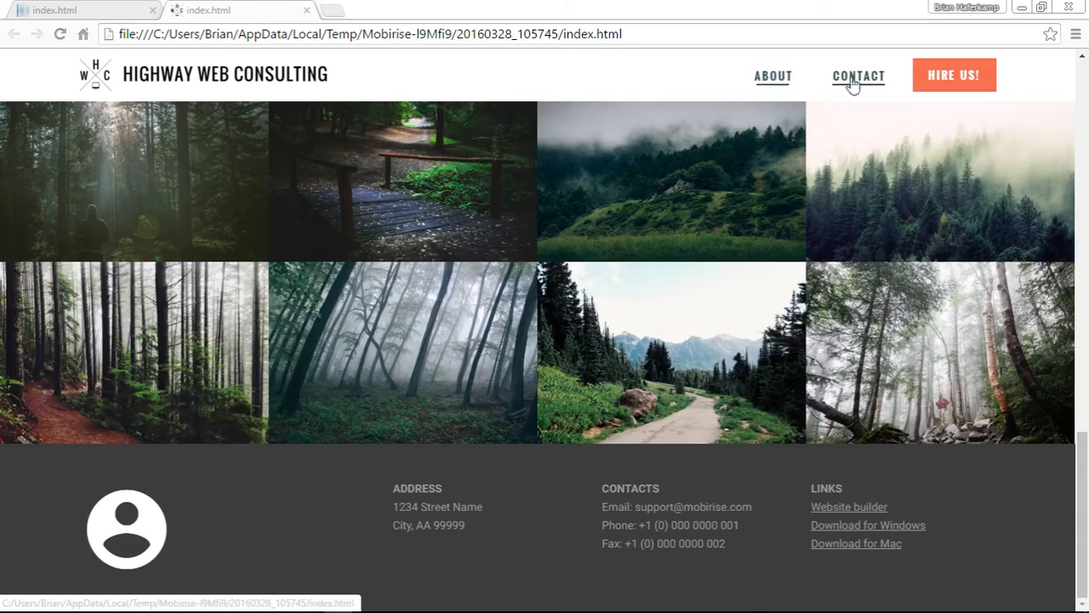
left_click(774, 78)
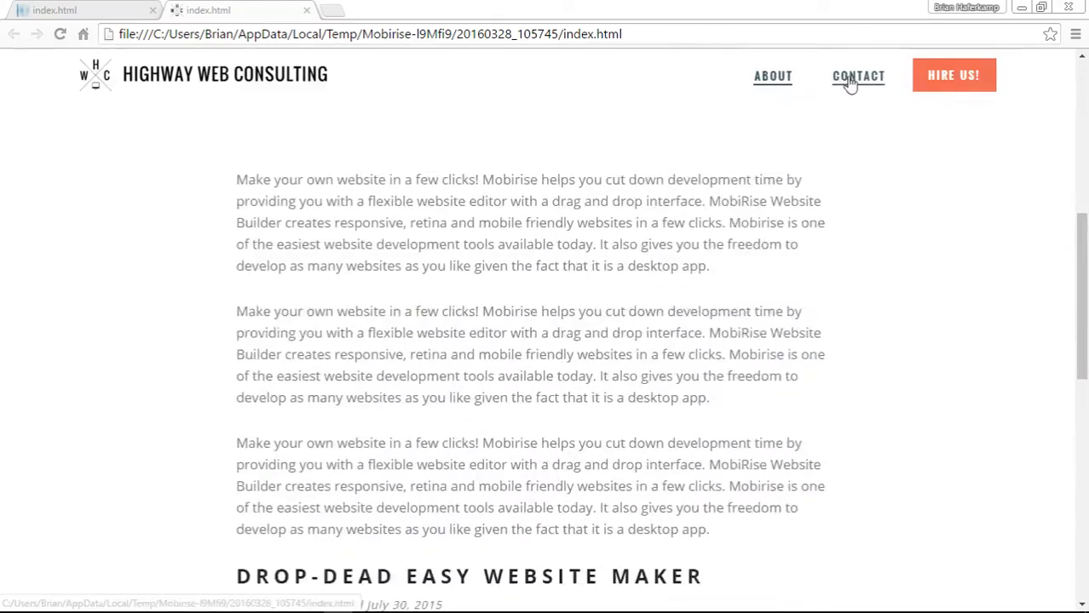
left_click(855, 77)
left_click(774, 76)
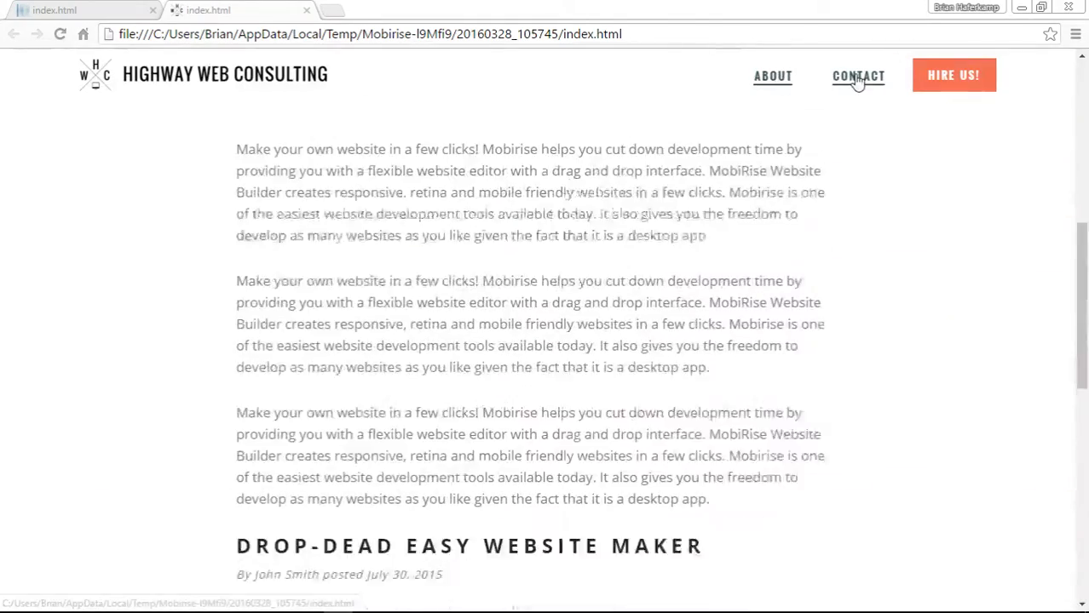
left_click(856, 76)
left_click(784, 78)
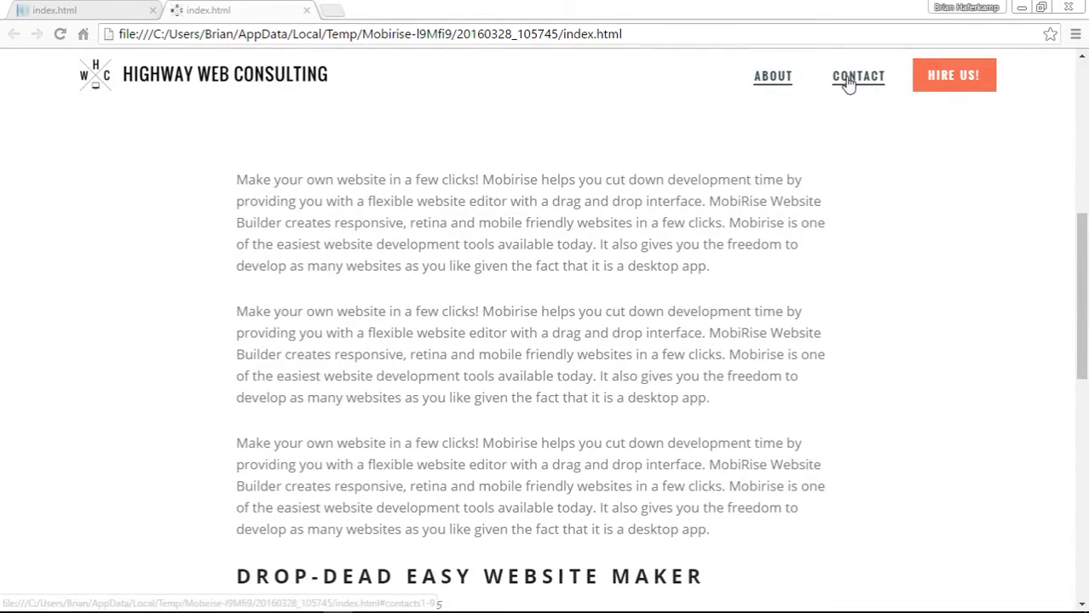
Return to the start of the previewed page and test the CONTACT link, followed by the ABOUT link
scroll(817, 190, "up", 7)
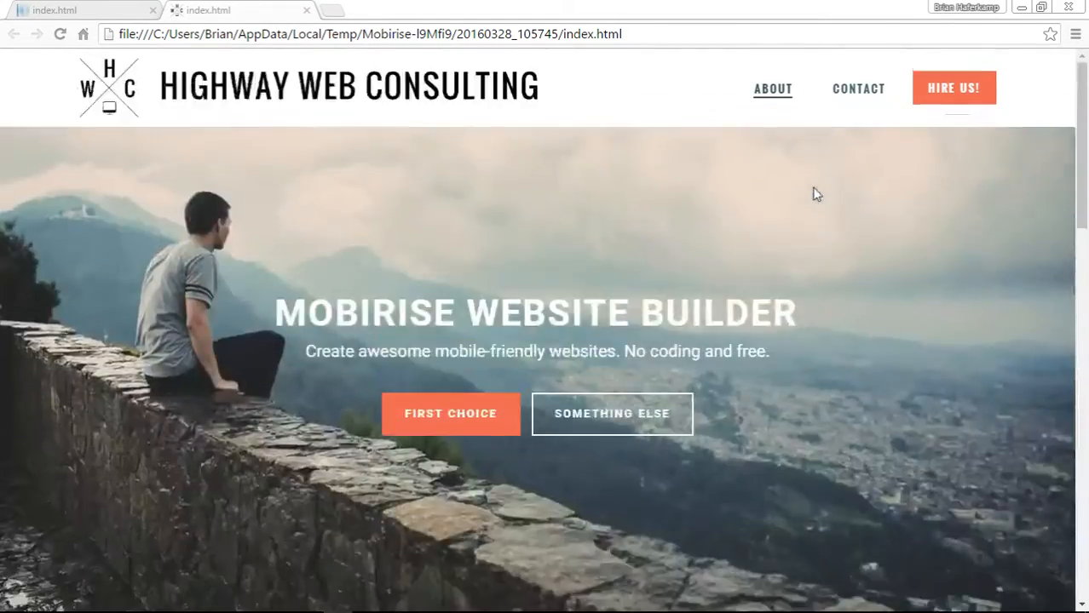
left_click(860, 97)
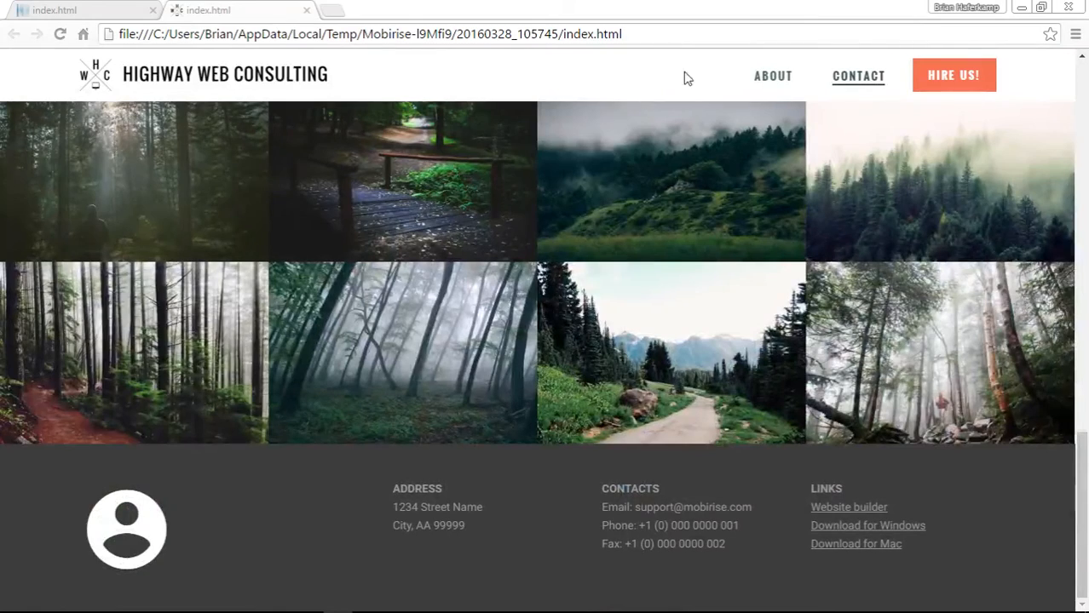
left_click(787, 82)
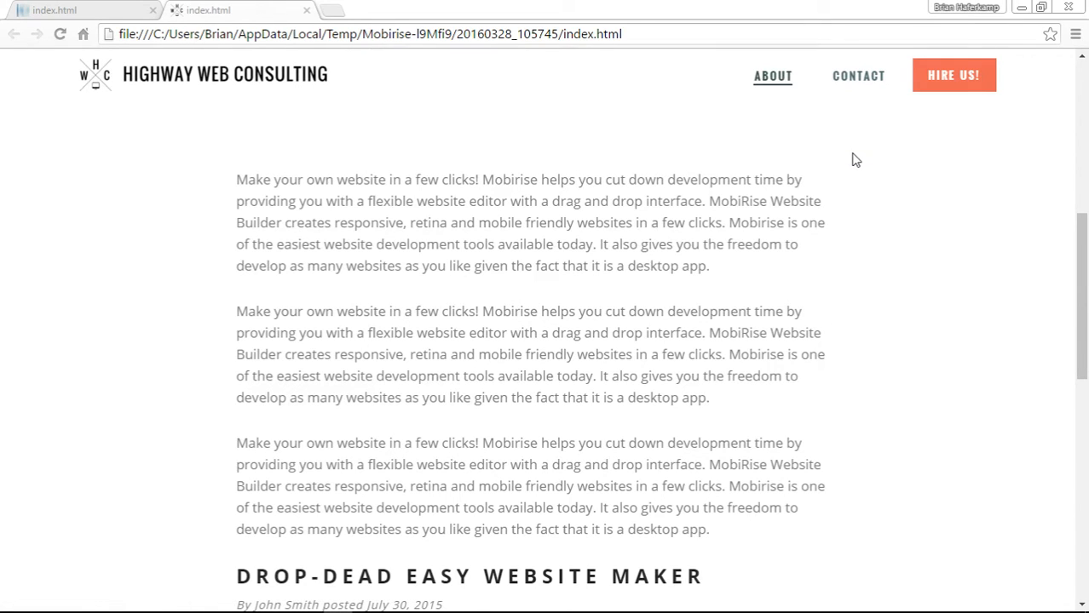
Switch to the FireCorp preview and examine its page from the opening header through the products to Our Values
left_click(102, 13)
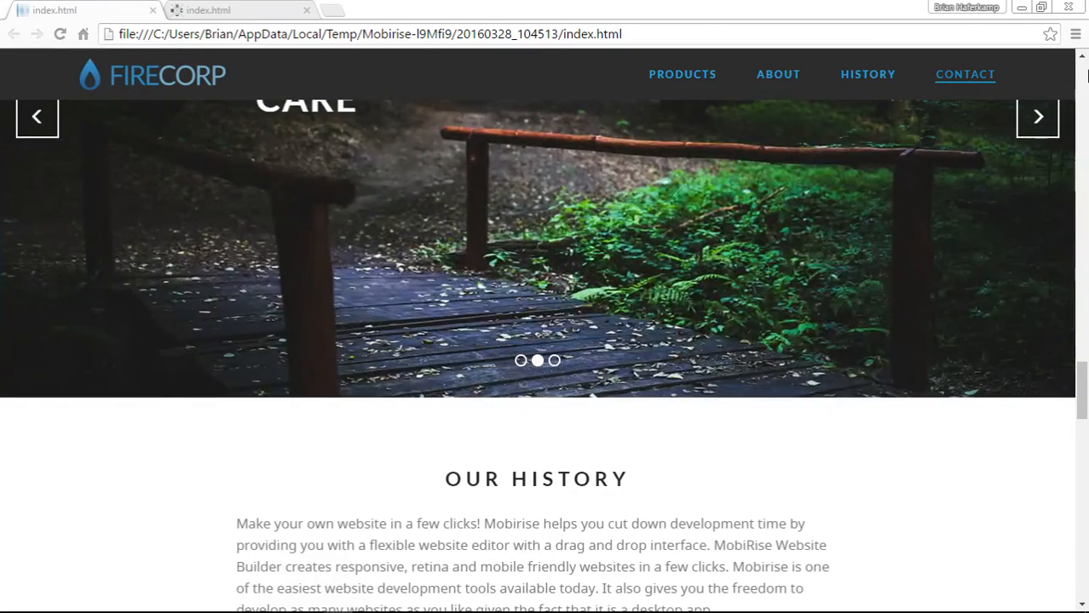
left_click(1086, 76)
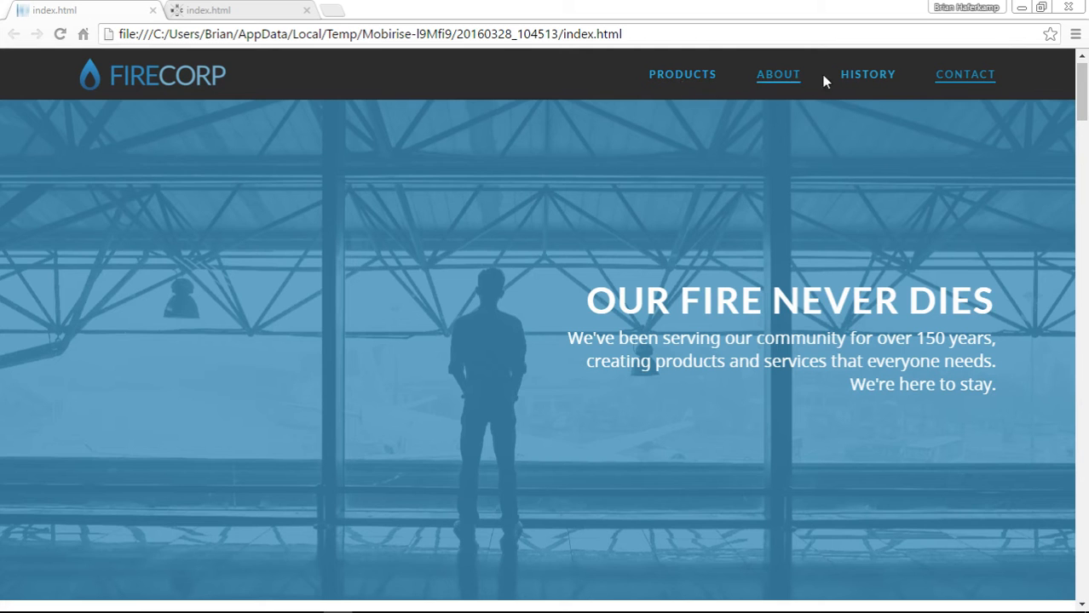
scroll(1024, 281, "down", 1)
scroll(1028, 288, "down", 5)
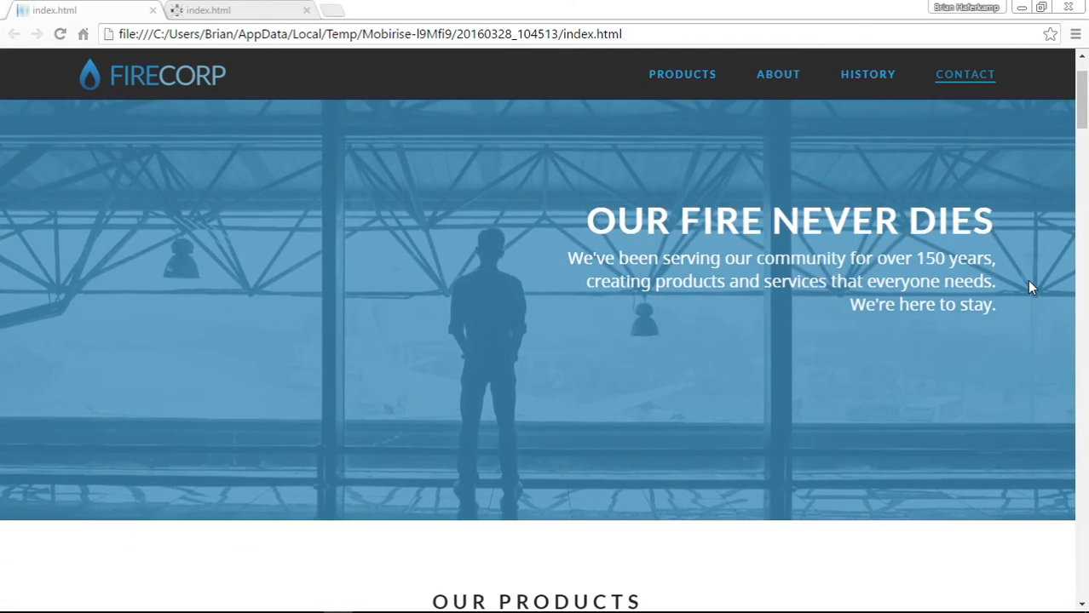
scroll(1031, 288, "down", 5)
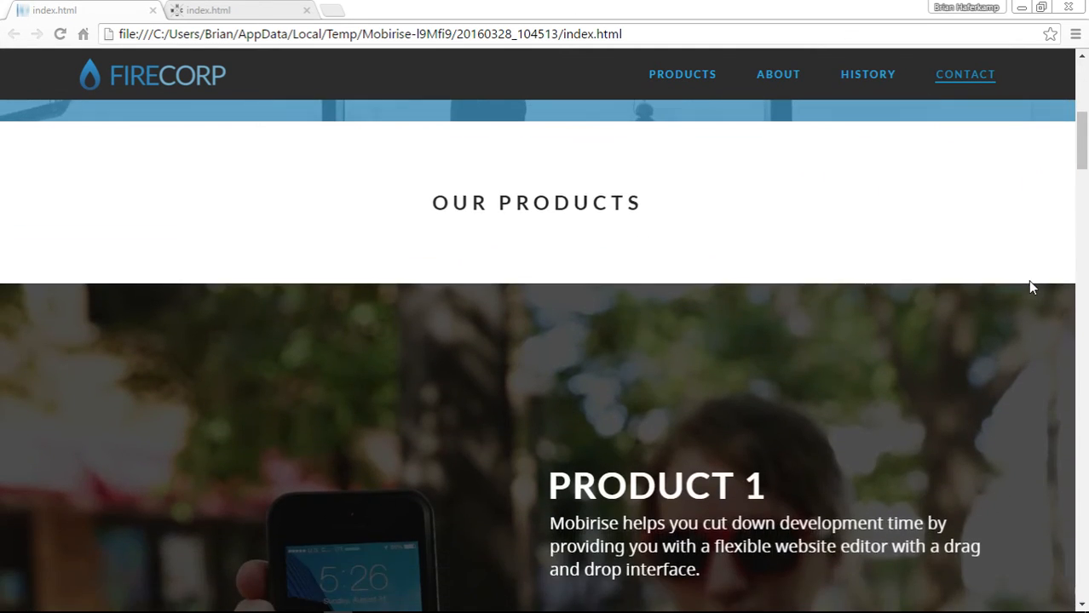
scroll(1030, 288, "down", 5)
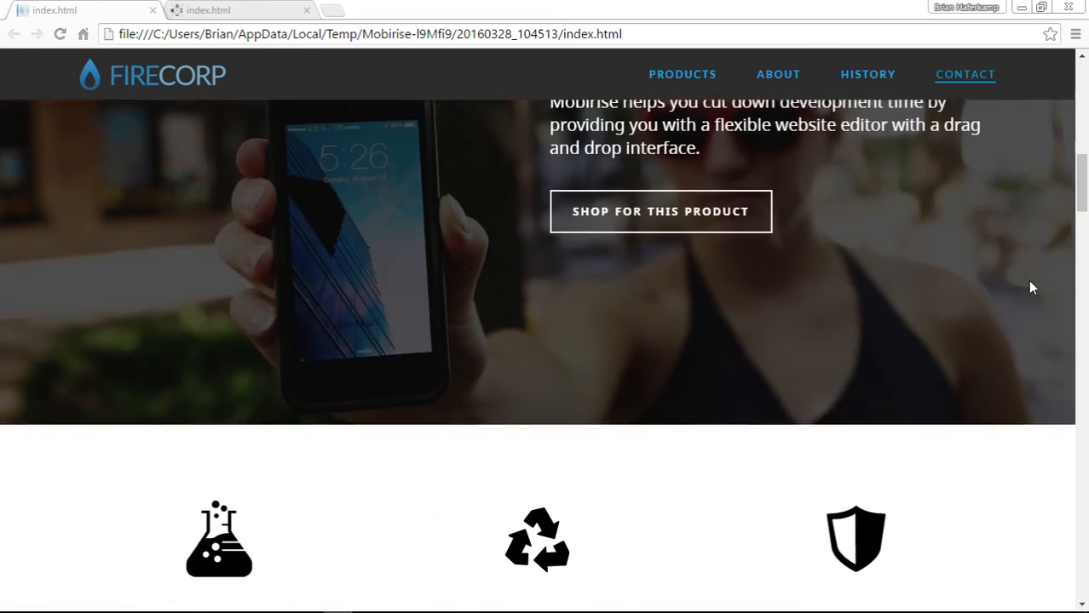
scroll(1031, 288, "down", 10)
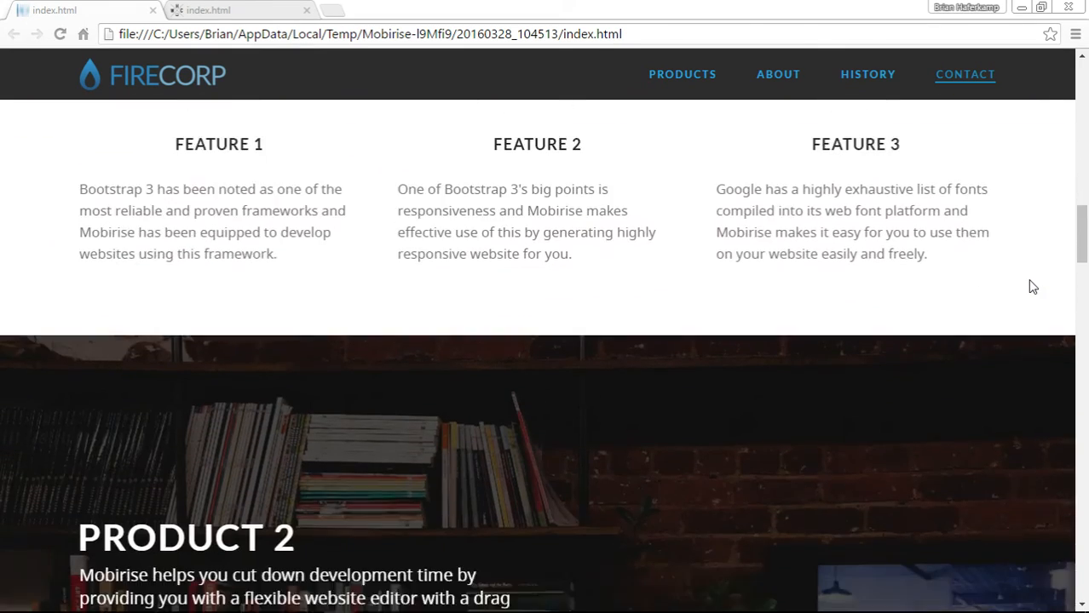
scroll(1031, 288, "down", 7)
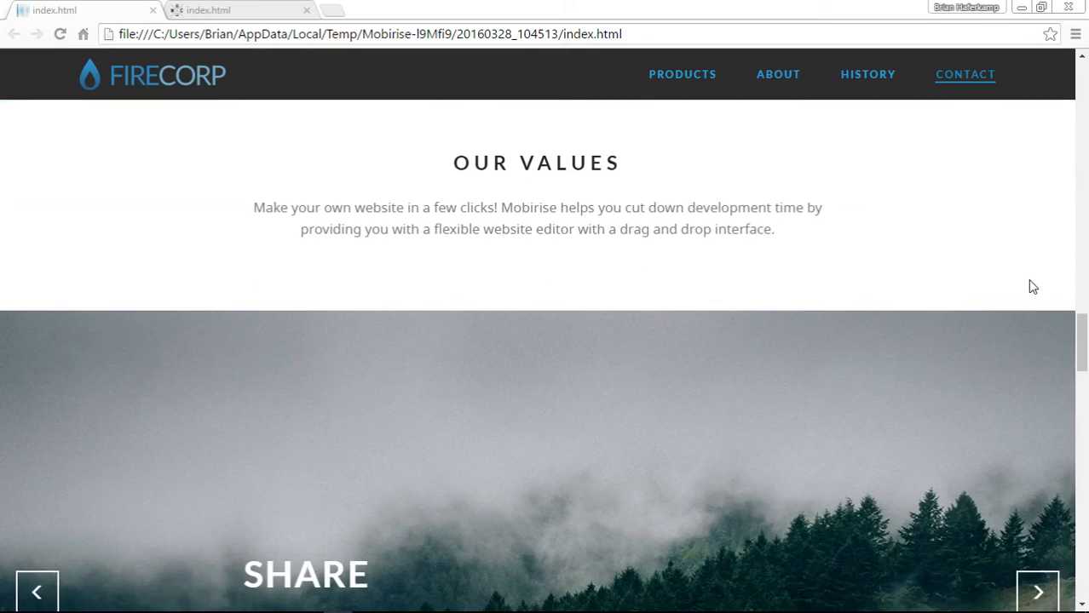
Advance through the slides of the image slider below the FireCorp Our Values heading
scroll(1031, 288, "down", 4)
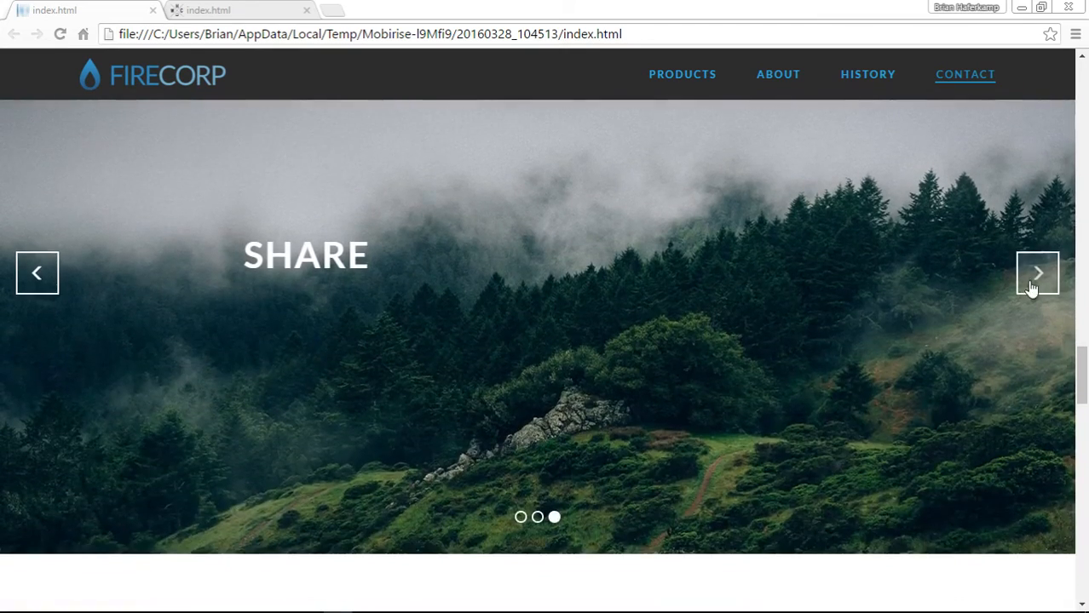
left_click(1031, 285)
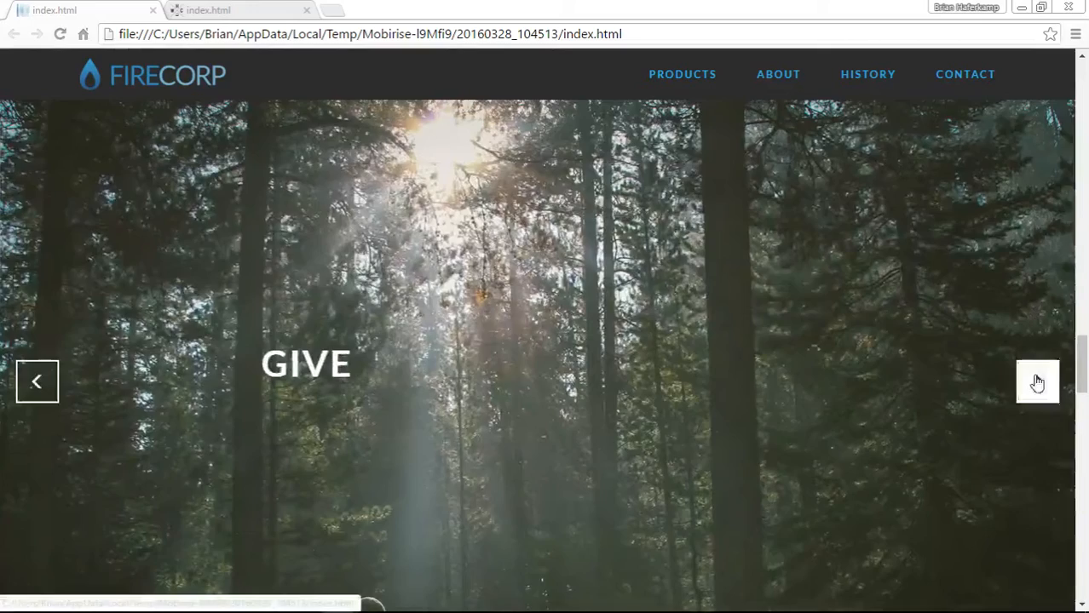
left_click(1036, 383)
left_click(1037, 383)
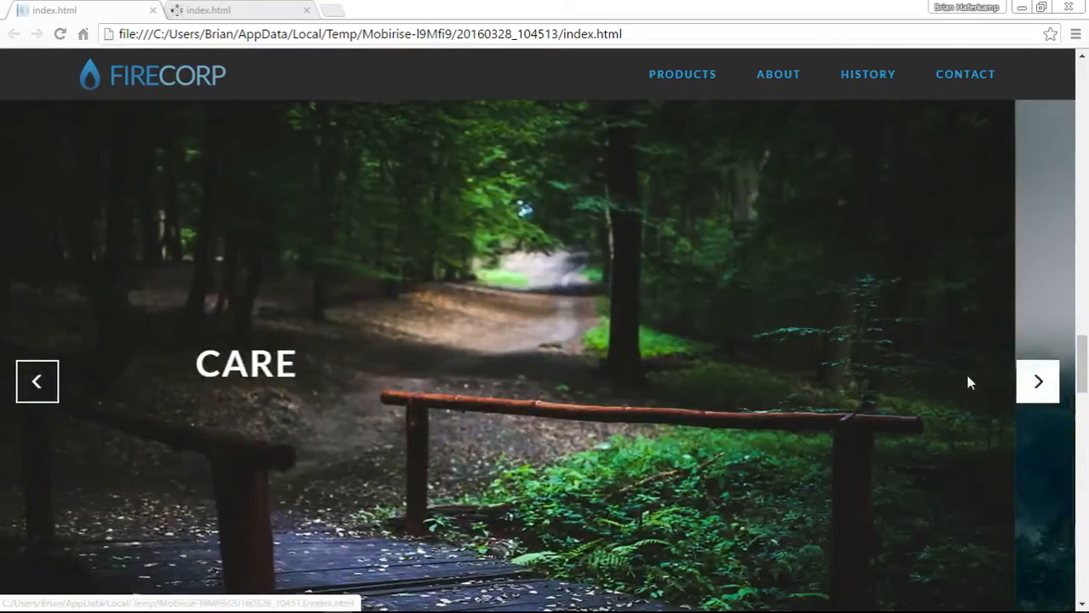
Examine the FireCorp history section, contact form and footer, and return to the start of the page
scroll(753, 359, "down", 4)
scroll(755, 364, "down", 4)
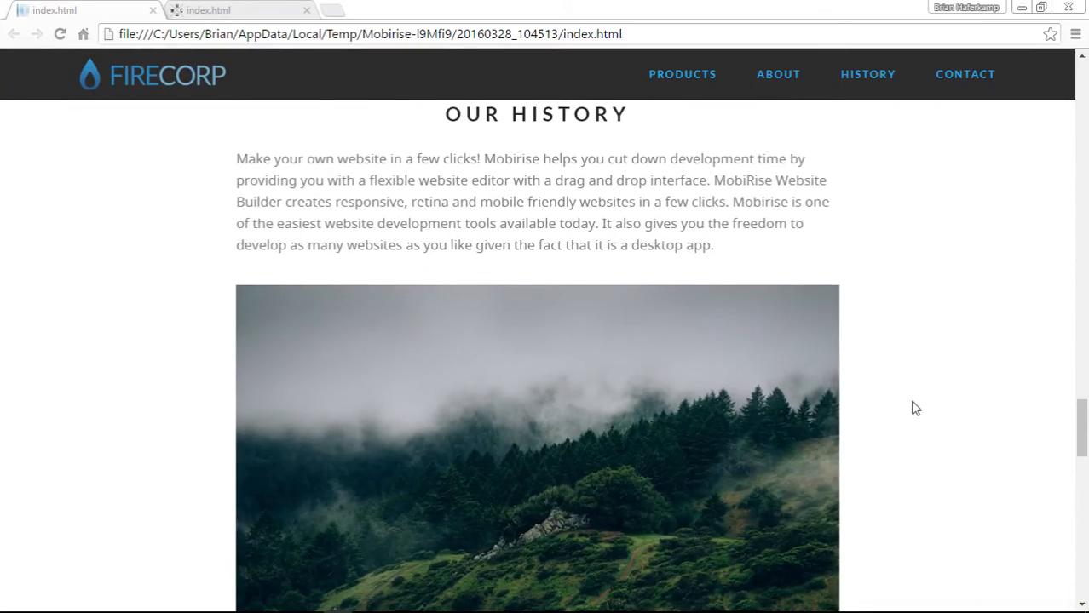
scroll(911, 402, "down", 10)
scroll(911, 402, "down", 3)
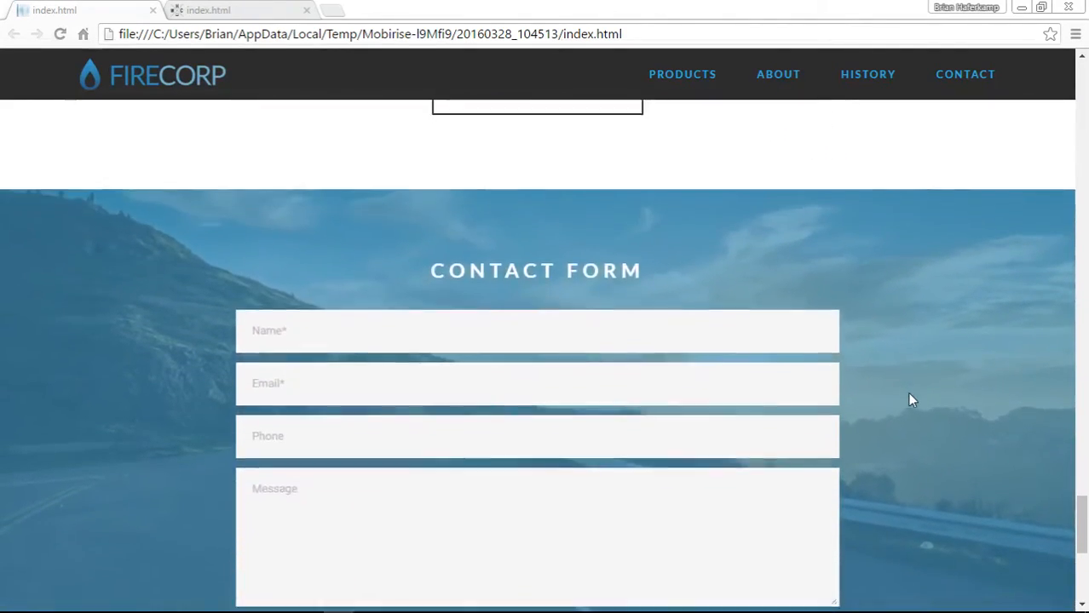
scroll(943, 426, "down", 5)
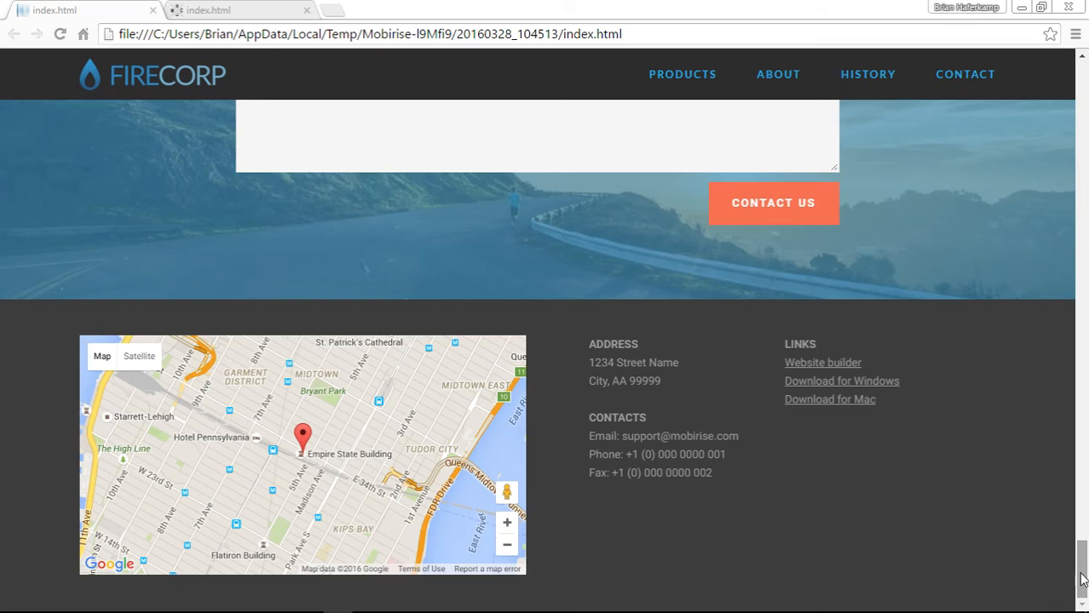
left_click_drag(1080, 569, 1084, 101)
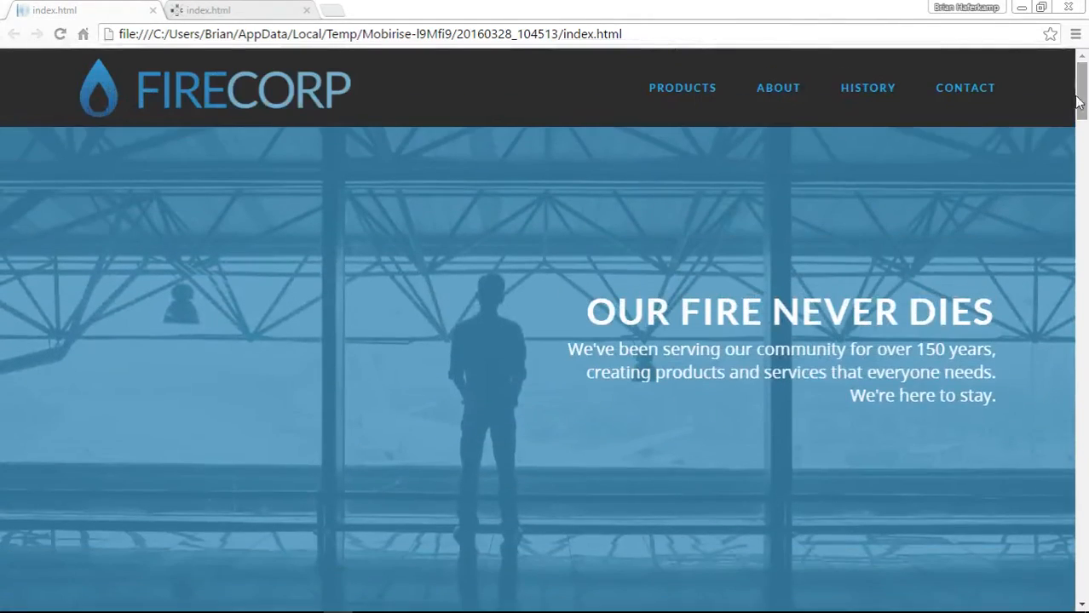
Test the PRODUCTS menu link on the FireCorp page and examine the Our Products heading, Product 1 and its features
left_click(683, 93)
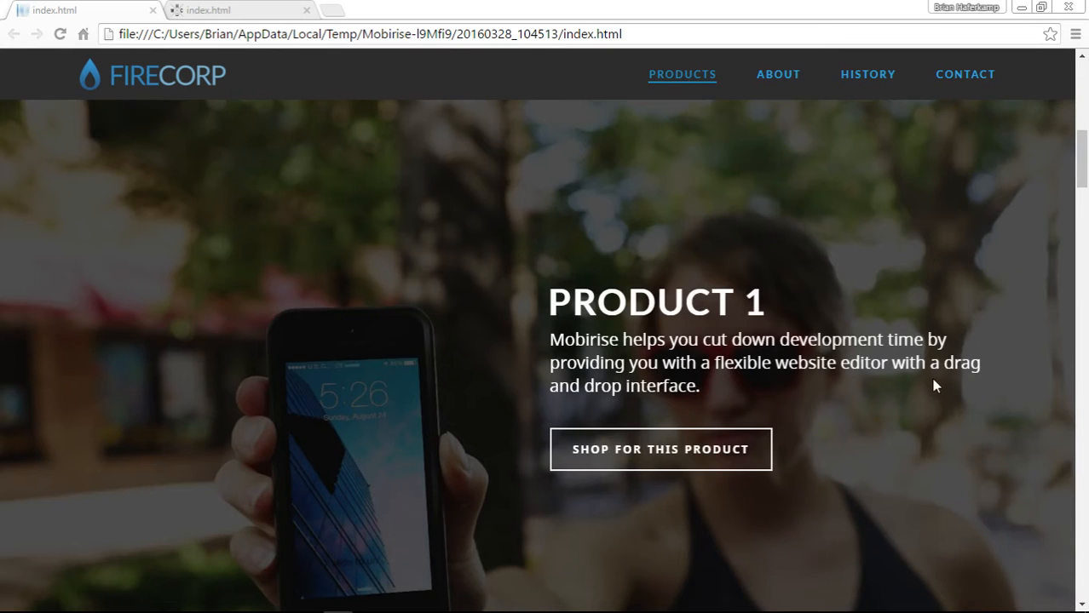
scroll(874, 371, "up", 2)
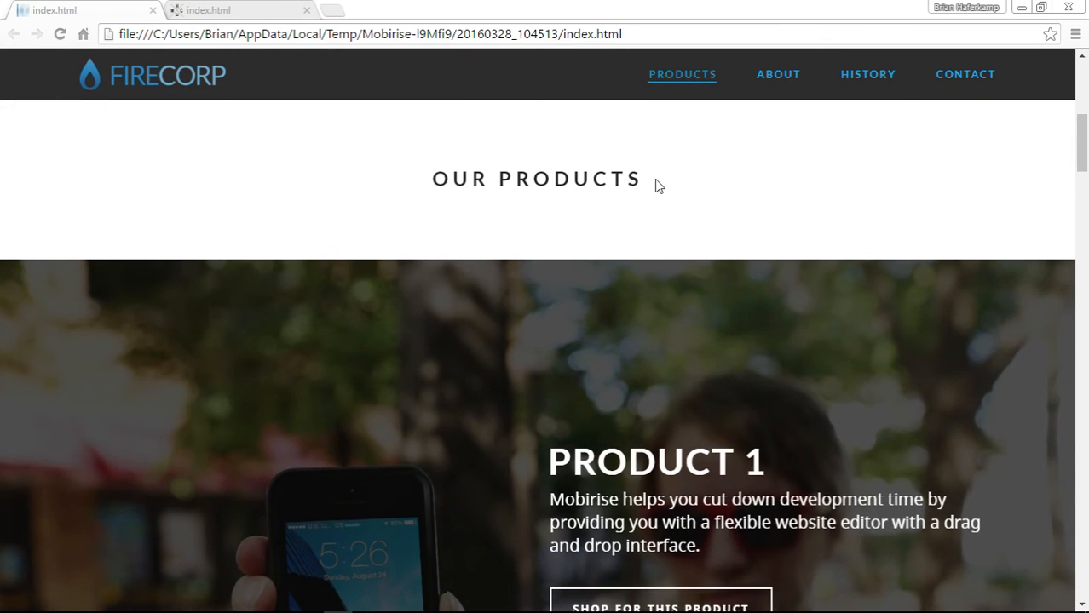
scroll(834, 253, "down", 2)
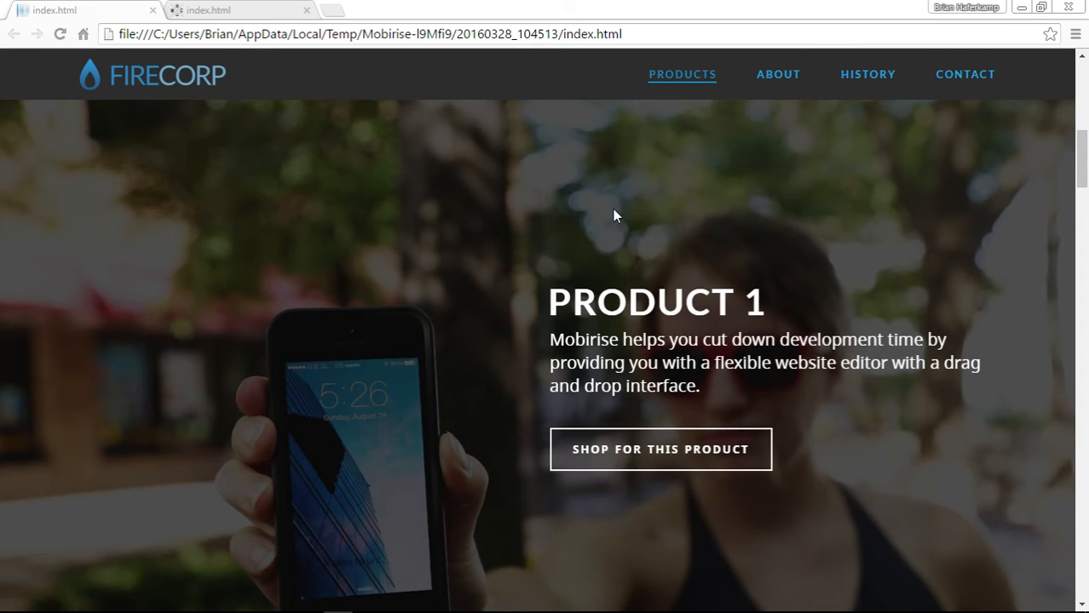
scroll(962, 447, "down", 7)
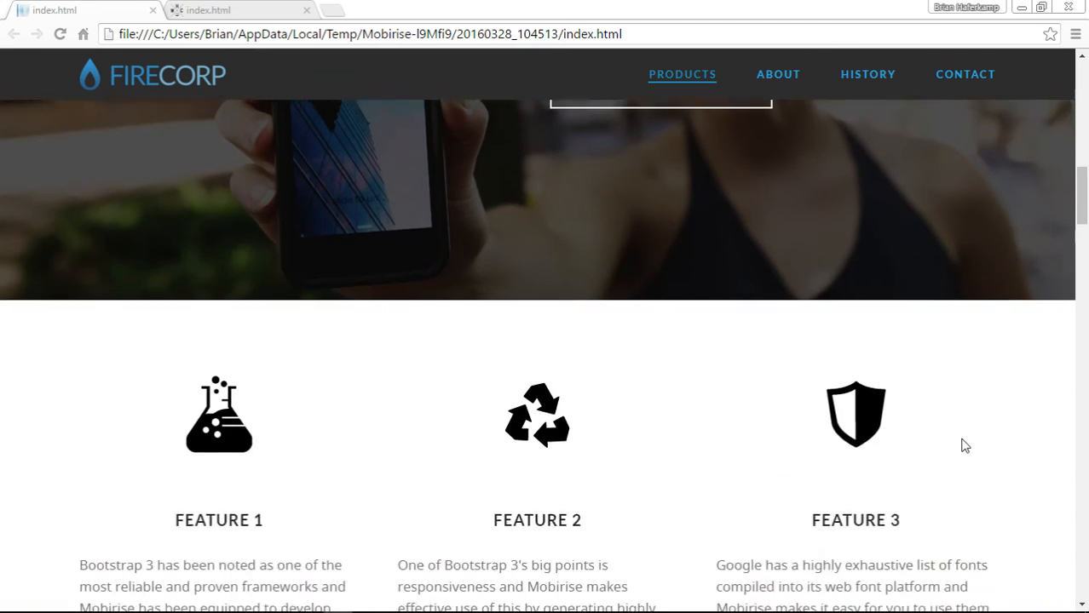
Examine the FireCorp page down to Product 2, and test the ABOUT menu link to view the Our Mission and Our Values sections
scroll(960, 437, "down", 3)
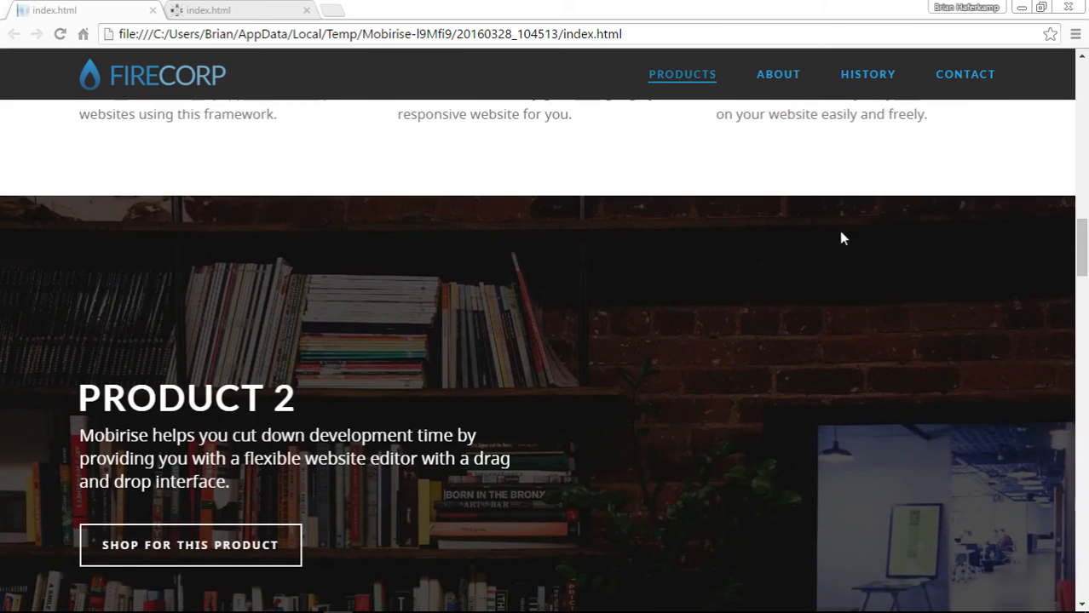
left_click(786, 83)
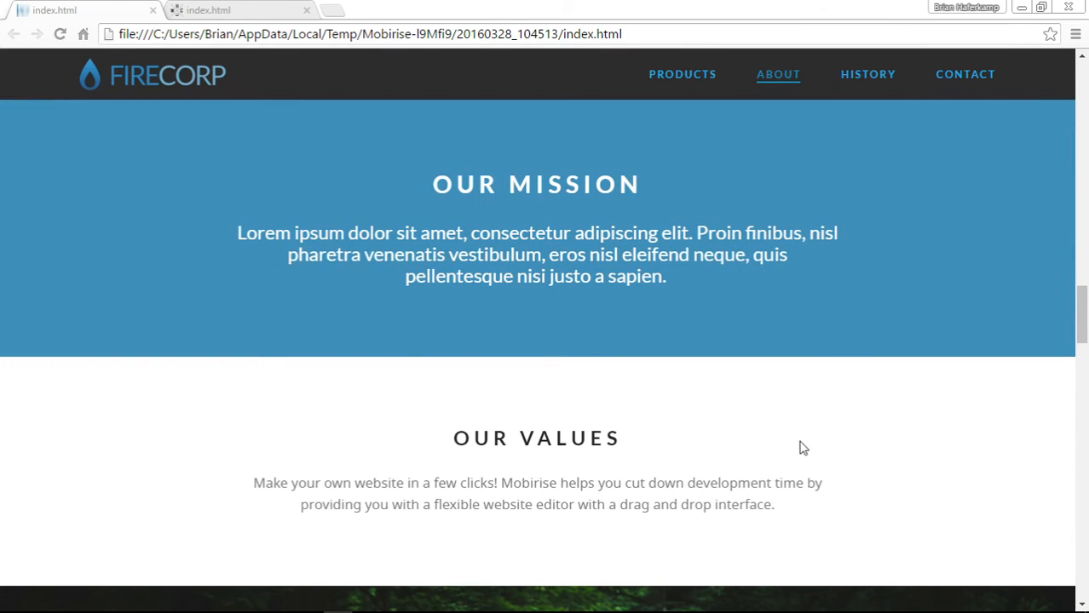
scroll(803, 447, "down", 3)
Test the HISTORY and CONTACT menu links on the FireCorp page, examining the Our History text and the contact form
left_click(870, 82)
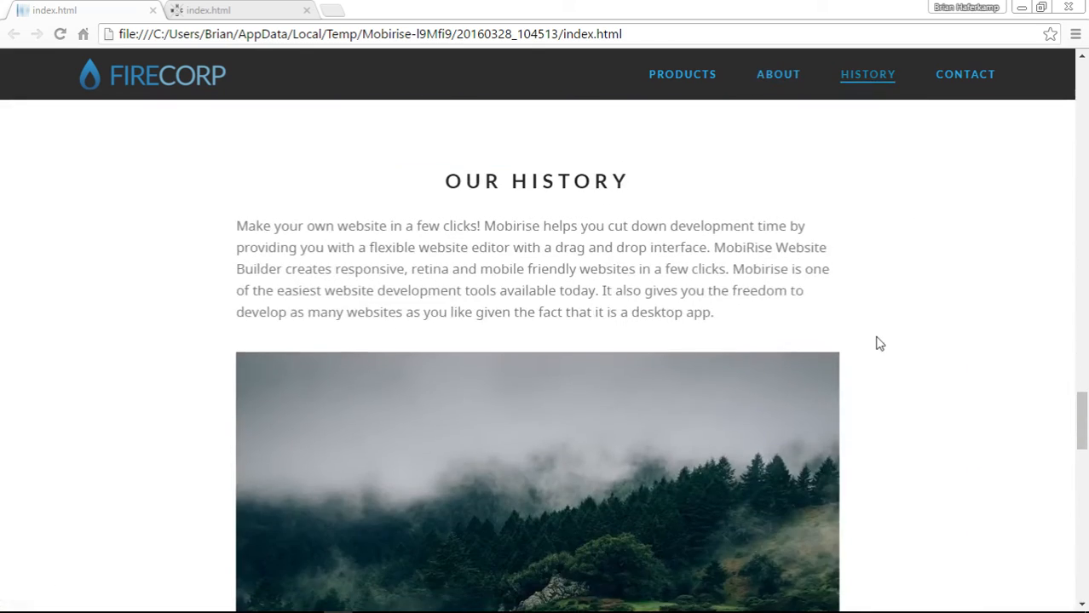
scroll(893, 358, "down", 6)
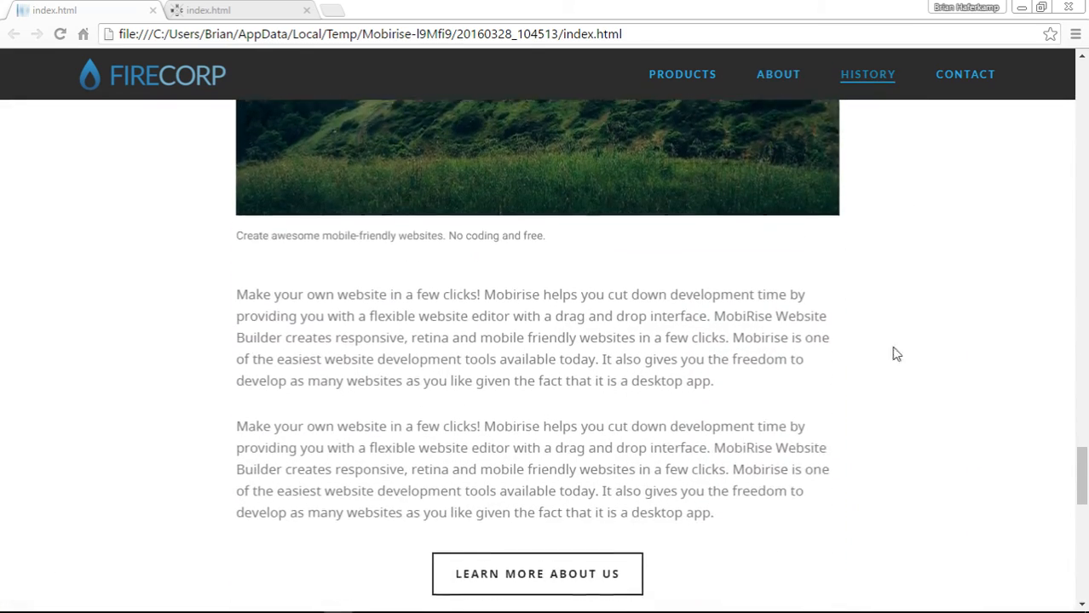
left_click(958, 82)
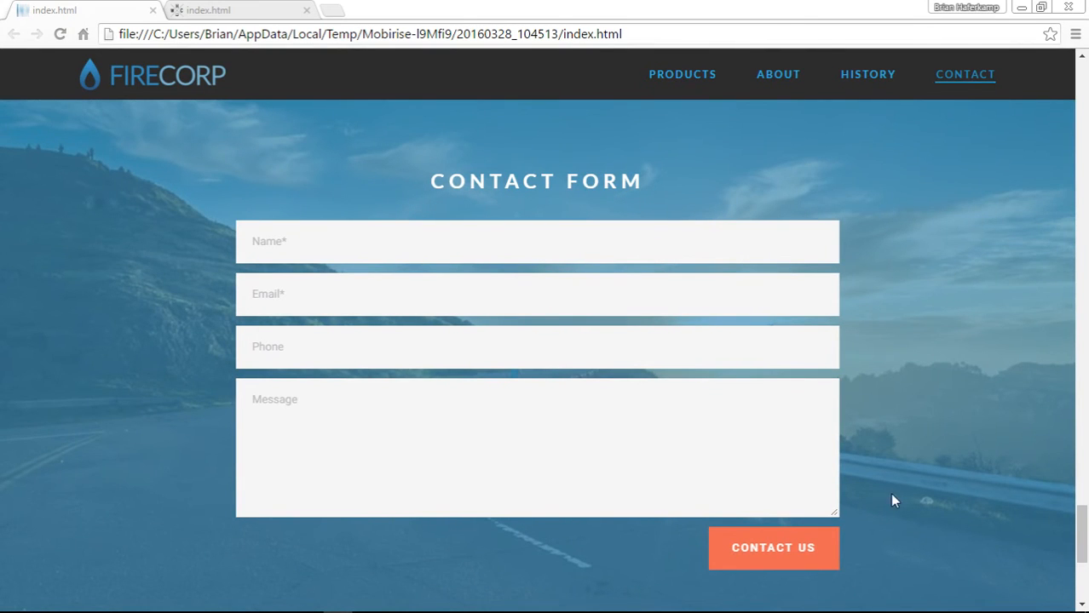
scroll(920, 443, "up", 5)
scroll(920, 443, "down", 4)
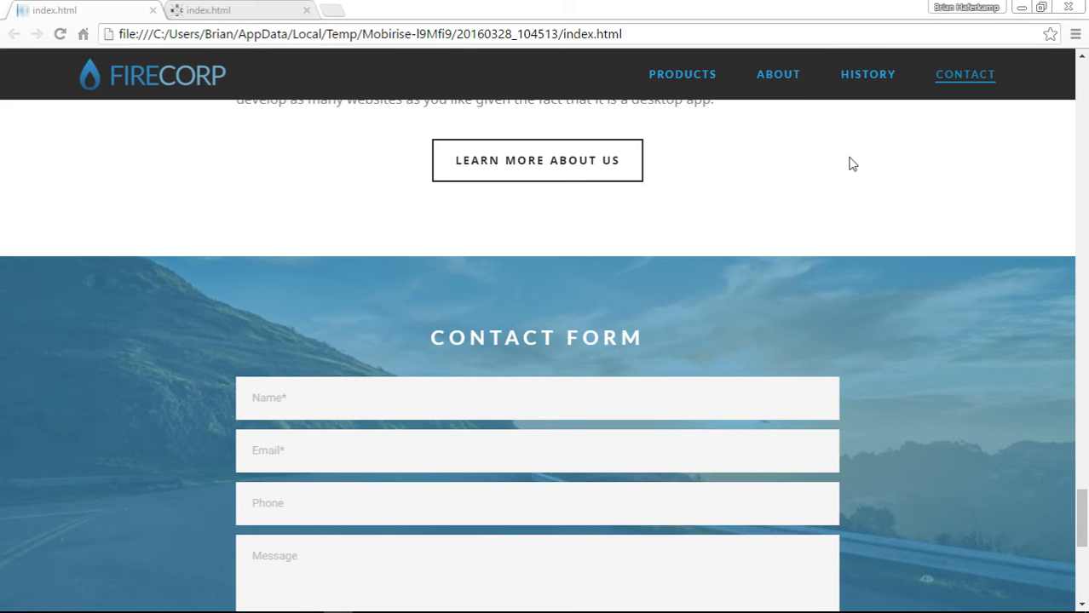
Return to Our History through its menu link and examine the section down to the start of the contact form
left_click(867, 84)
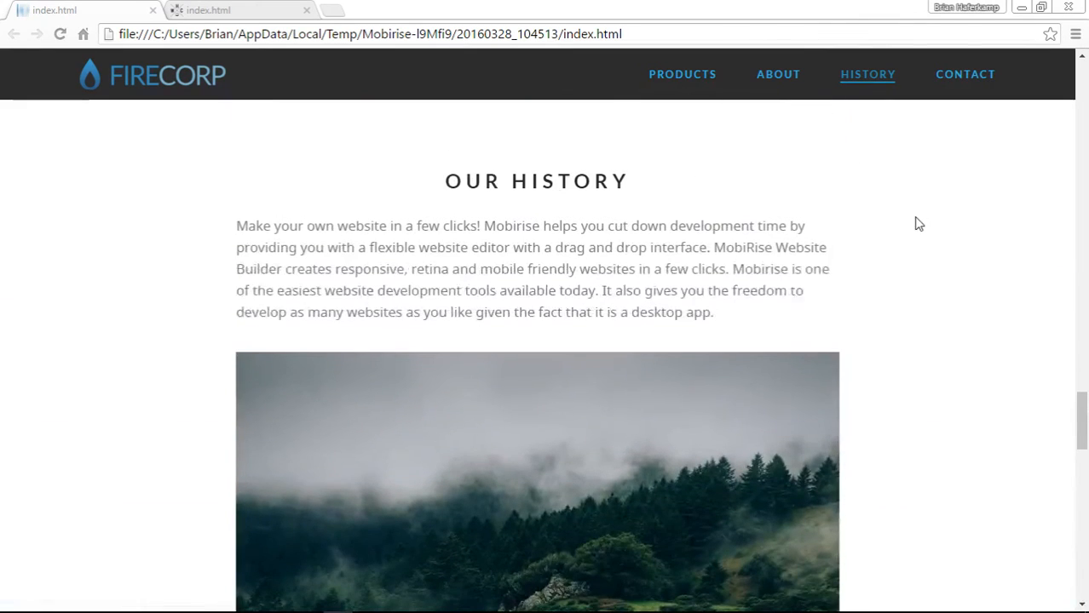
scroll(729, 272, "down", 7)
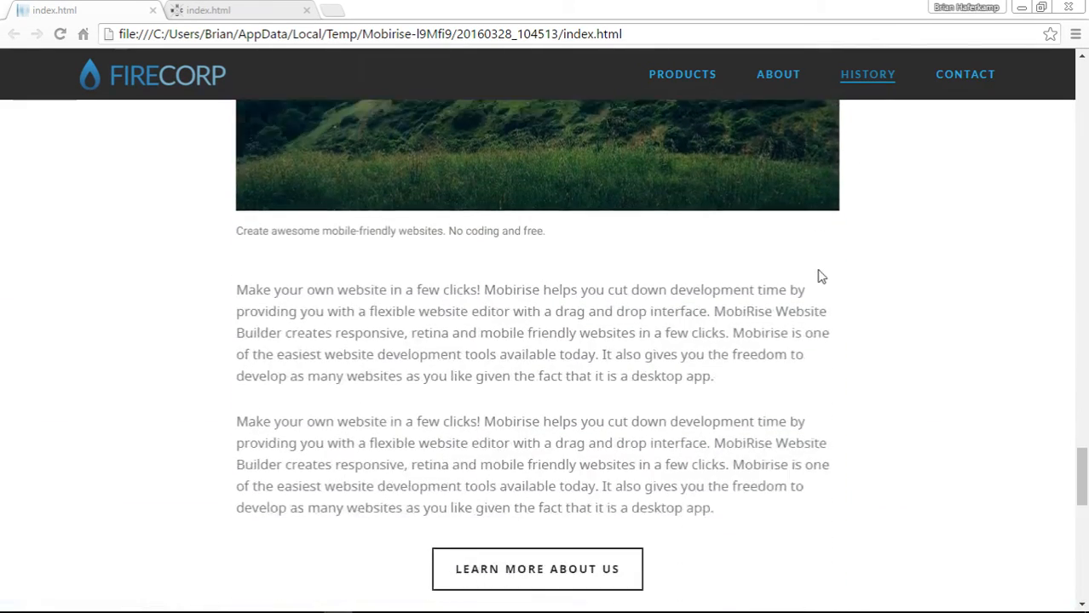
scroll(819, 270, "down", 1)
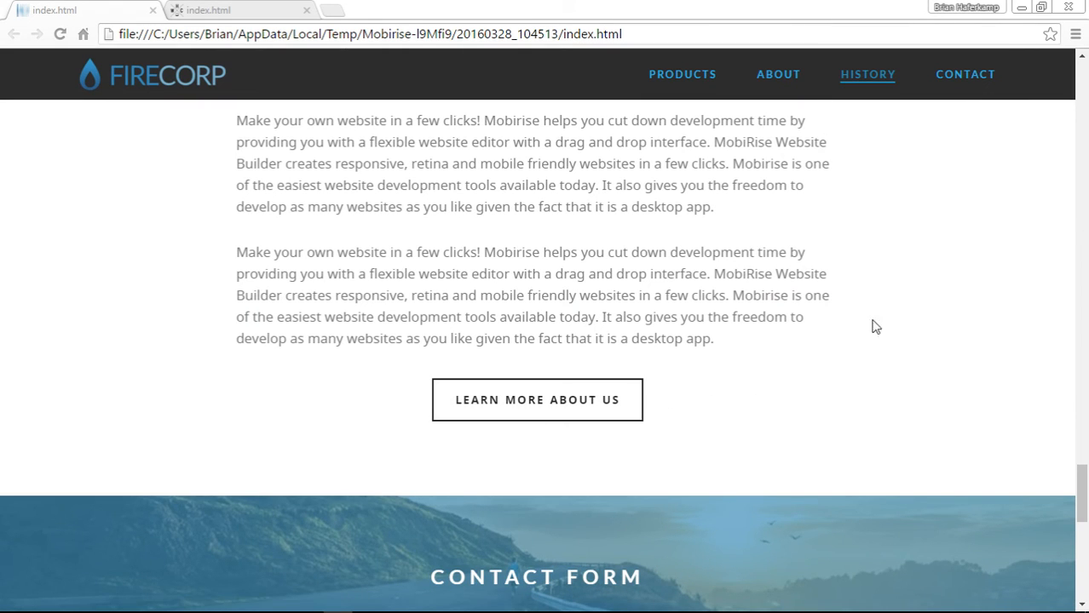
Test jumping between FireCorp sections with the ABOUT, CONTACT, PRODUCTS and HISTORY menu links, ending with ABOUT and going back up the page
left_click(778, 75)
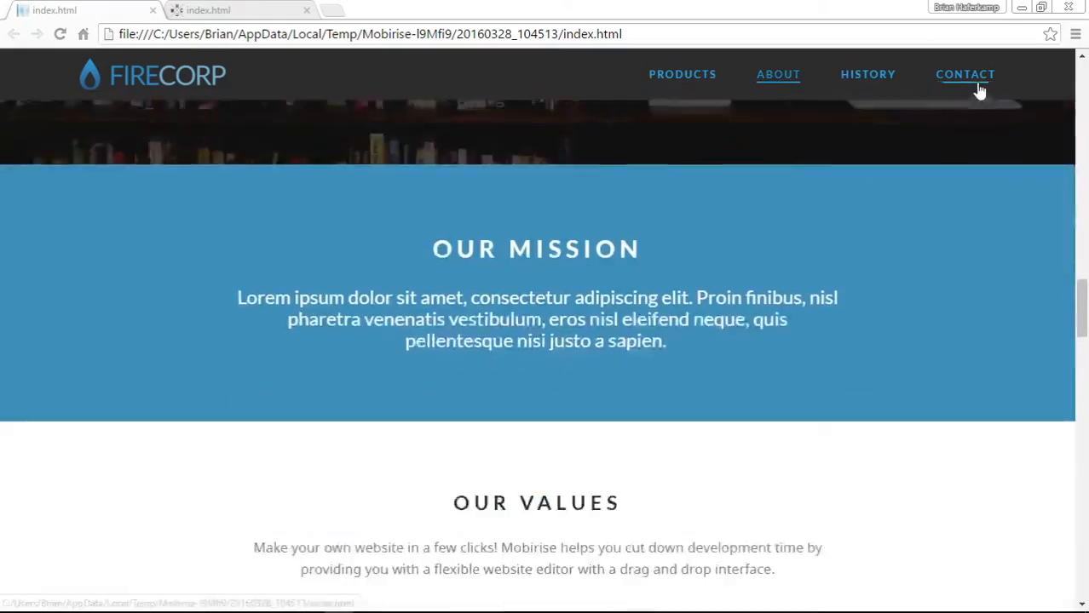
left_click(978, 85)
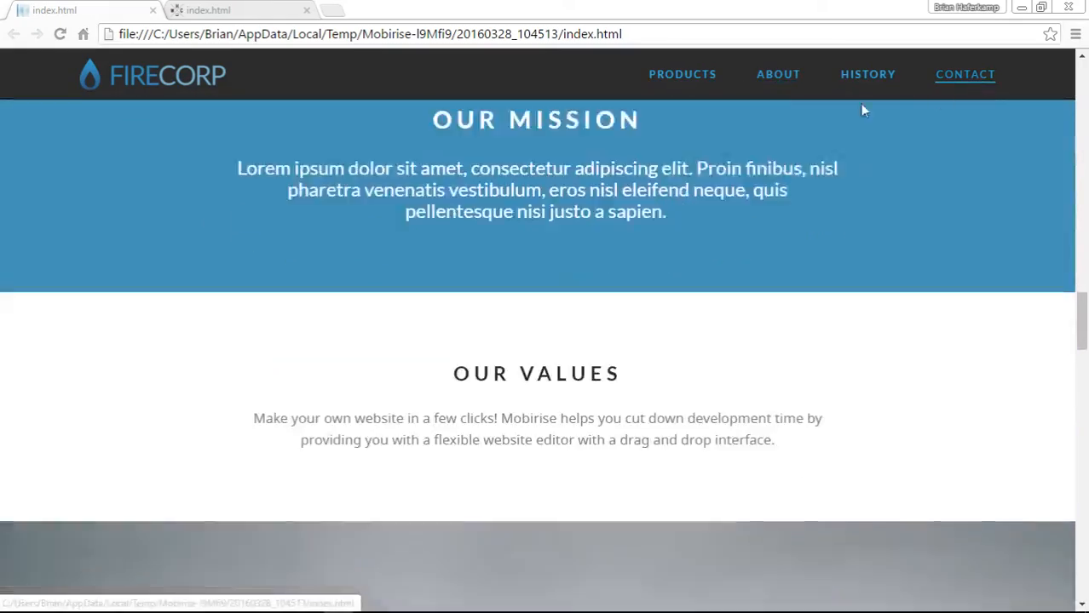
left_click(695, 79)
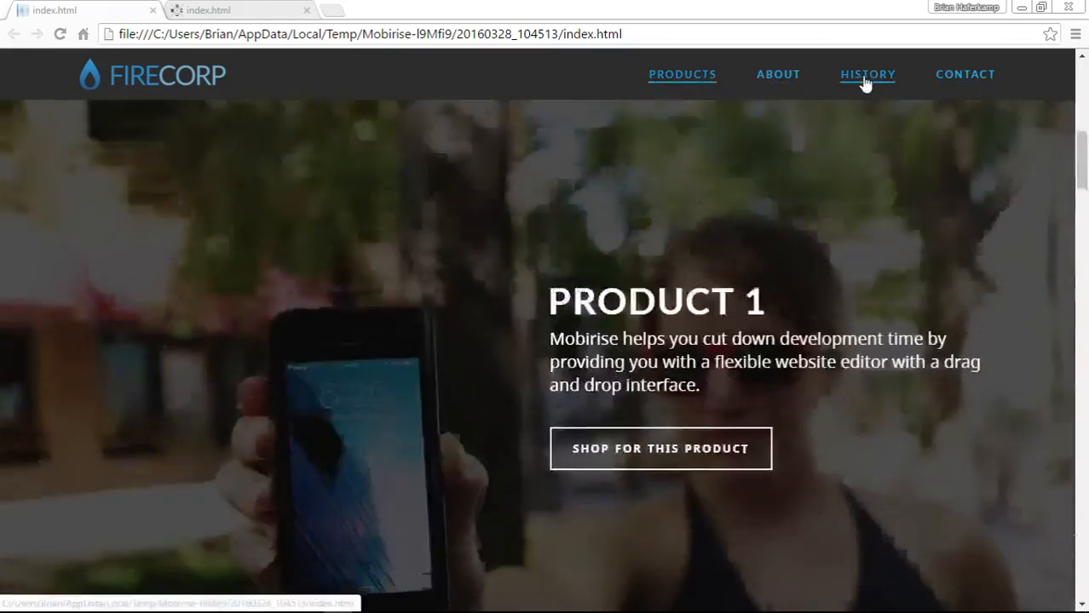
left_click(864, 83)
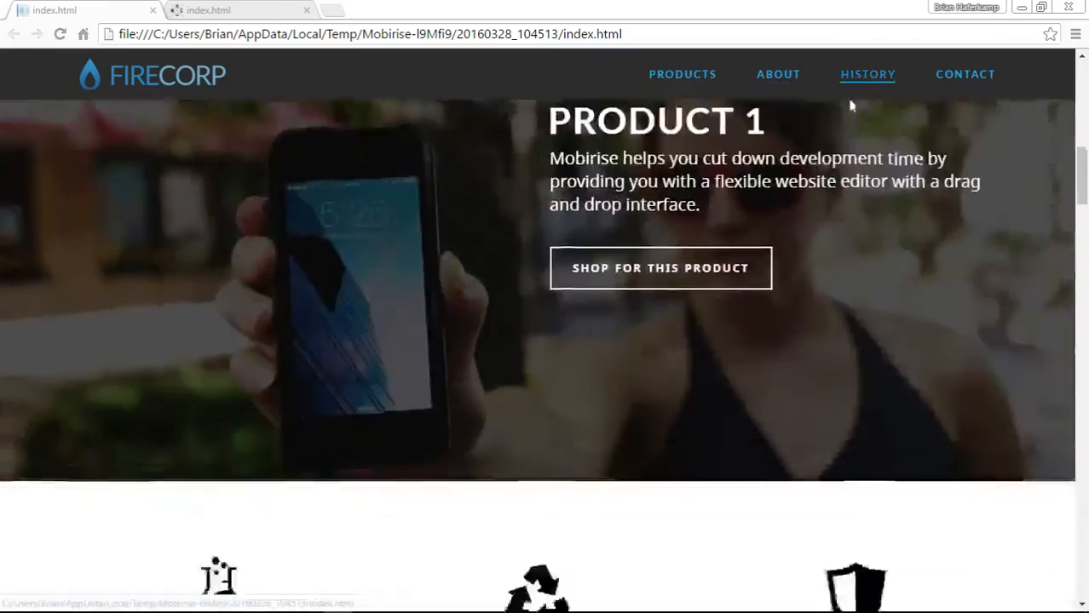
left_click(780, 85)
scroll(929, 278, "up", 15)
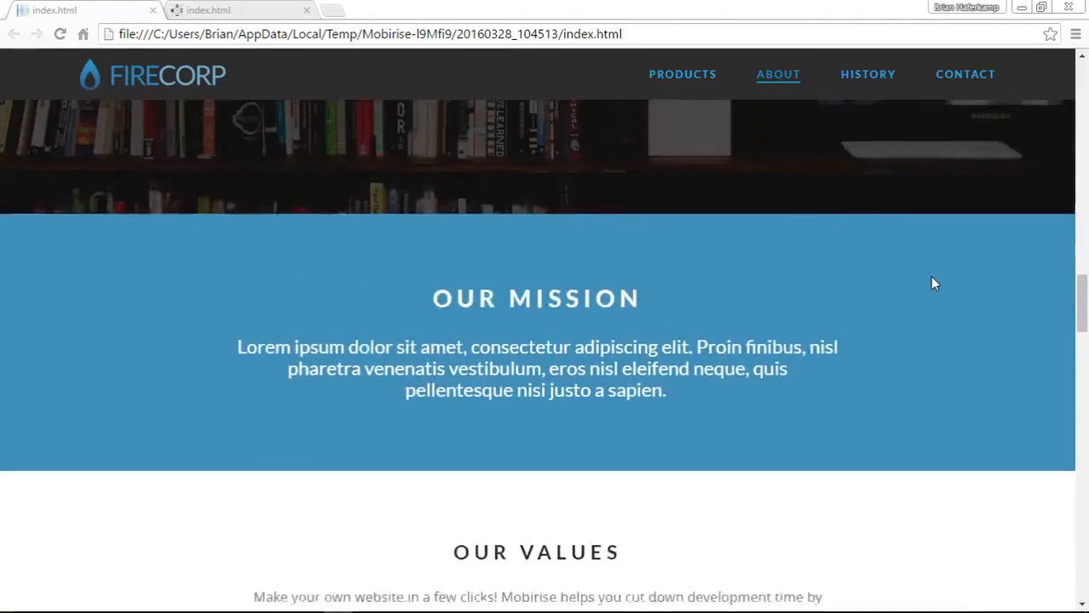